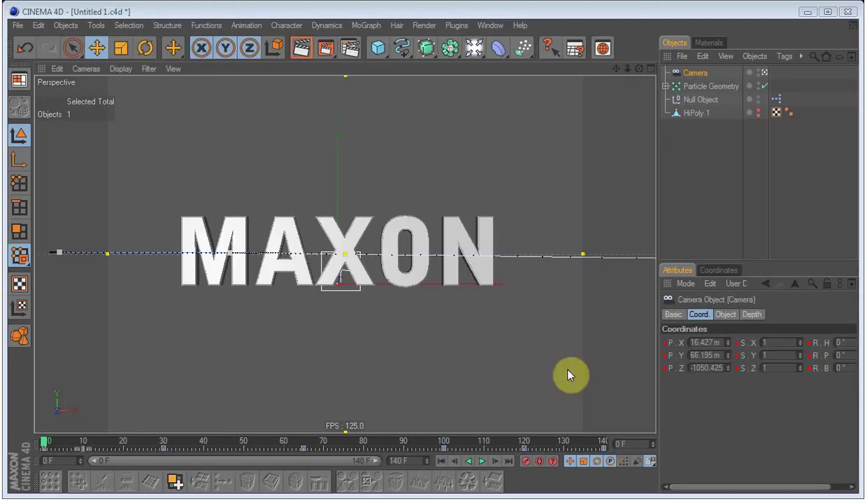
Step: Play the animation to frame 49, where the letter N breaks up, and add a second Particle Geometry object
click(482, 462)
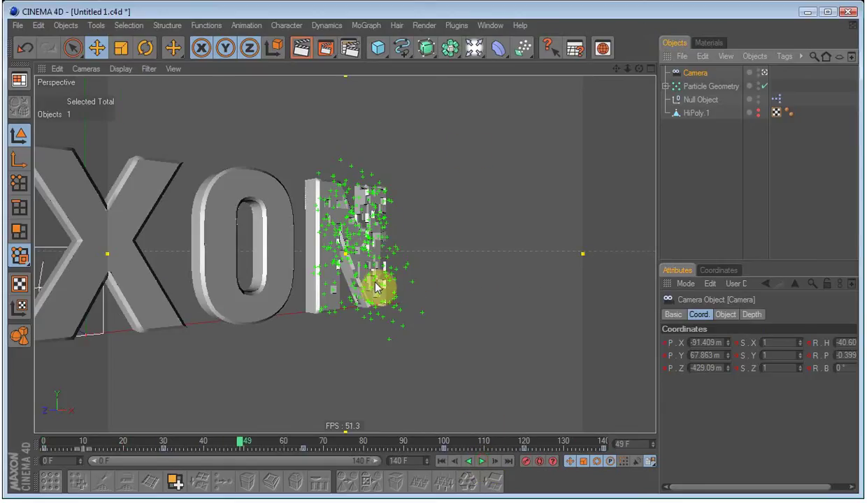
click(65, 25)
mouse_move(98, 196)
click(178, 202)
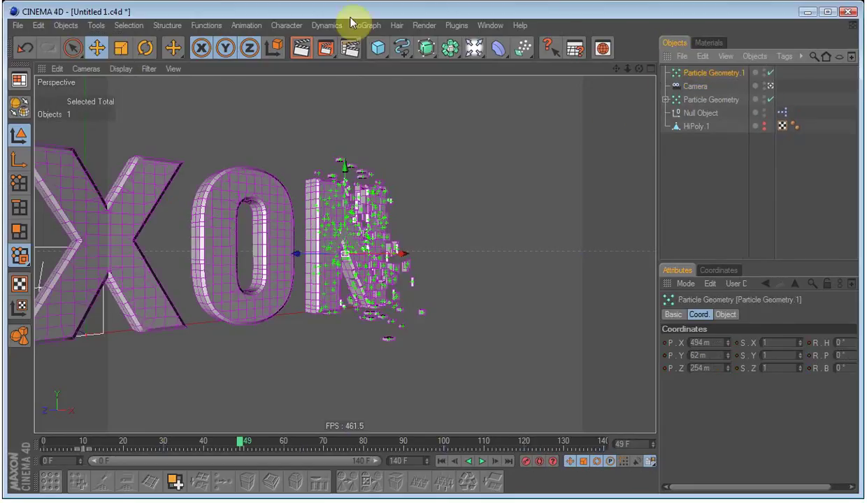
Step: Assign the Particles group from the Thinking Particles settings as the new Particle Geometry's particle group, and close the open windows
click(455, 26)
click(743, 155)
double_click(783, 113)
click(299, 153)
click(298, 197)
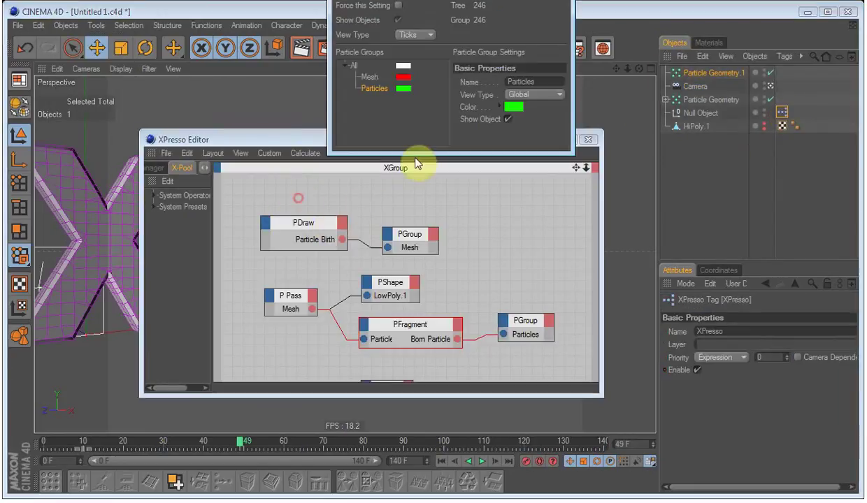
drag(374, 89, 575, 91)
click(695, 73)
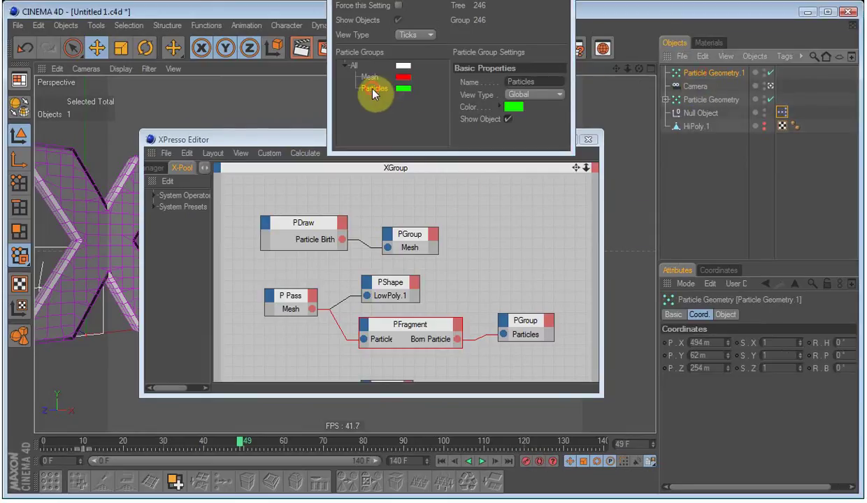
click(388, 100)
click(725, 314)
drag(375, 88, 741, 344)
click(563, 1)
click(590, 142)
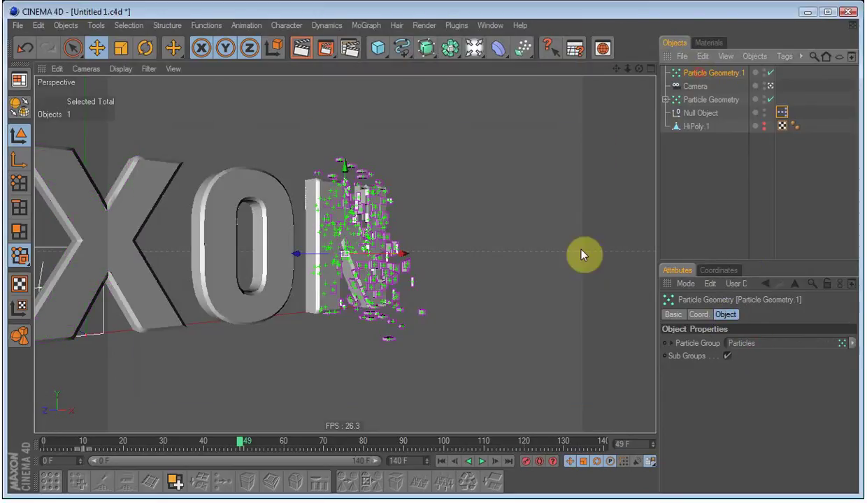
Step: Leave the scene camera's view and examine up close the fragments breaking off the letter N
click(770, 86)
alt+right_drag(584, 224, 313, 260)
alt+drag(400, 272, 278, 298)
alt+drag(360, 192, 363, 216)
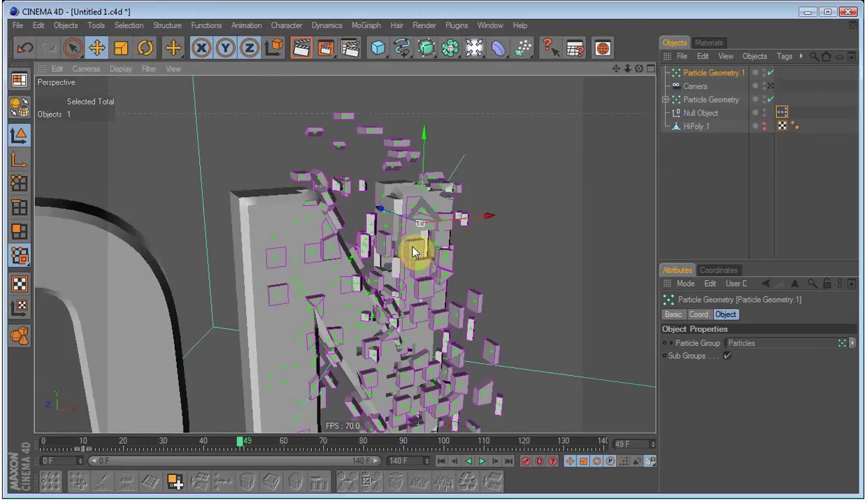
click(246, 207)
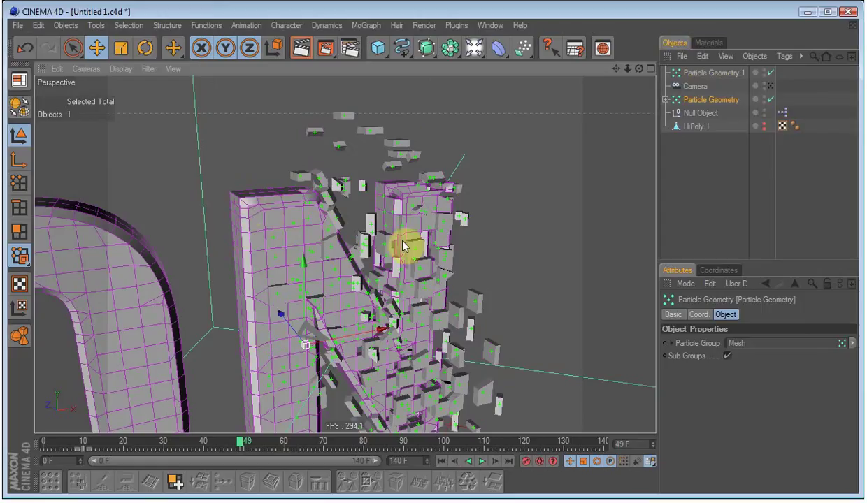
alt+drag(277, 269, 337, 243)
click(469, 252)
scroll(476, 253, down, 3)
alt+middle_drag(338, 244, 476, 372)
alt+drag(476, 378, 363, 209)
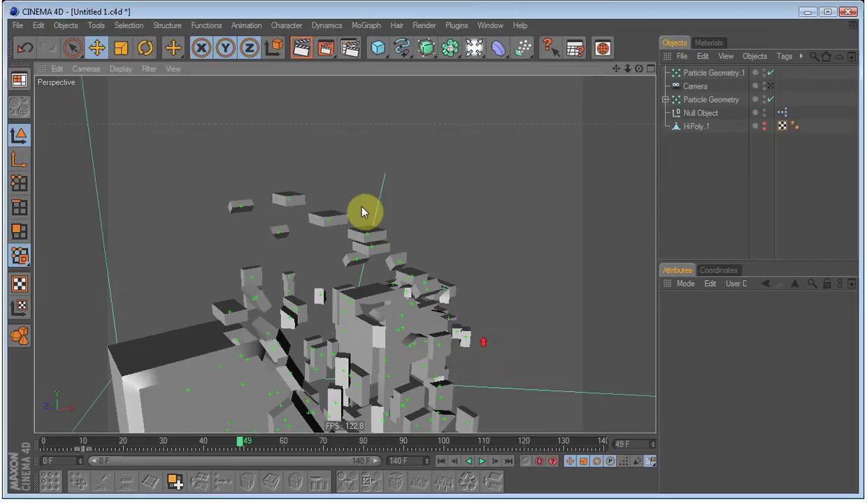
Step: In the Null Object's XPresso graph, add a PSpin node below PWind and connect P Pass's Particles output to it
double_click(782, 113)
scroll(466, 278, down, 3)
right_click(375, 280)
mouse_move(441, 284)
mouse_move(492, 323)
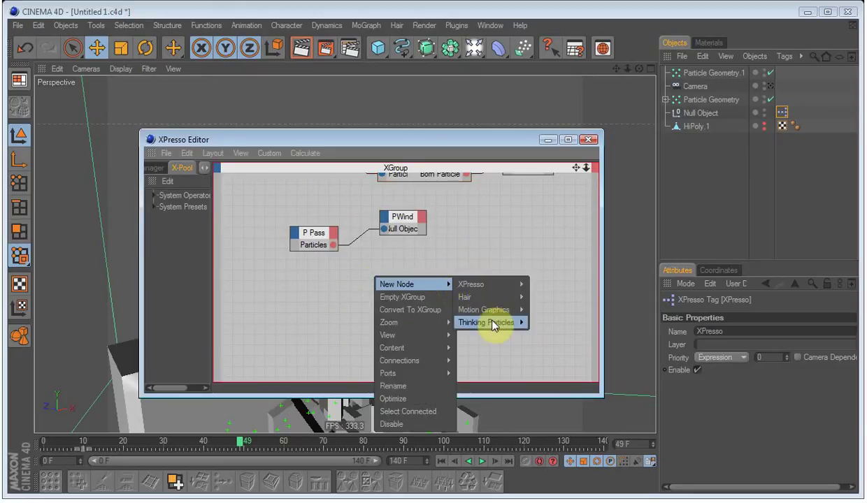
mouse_move(552, 360)
click(600, 475)
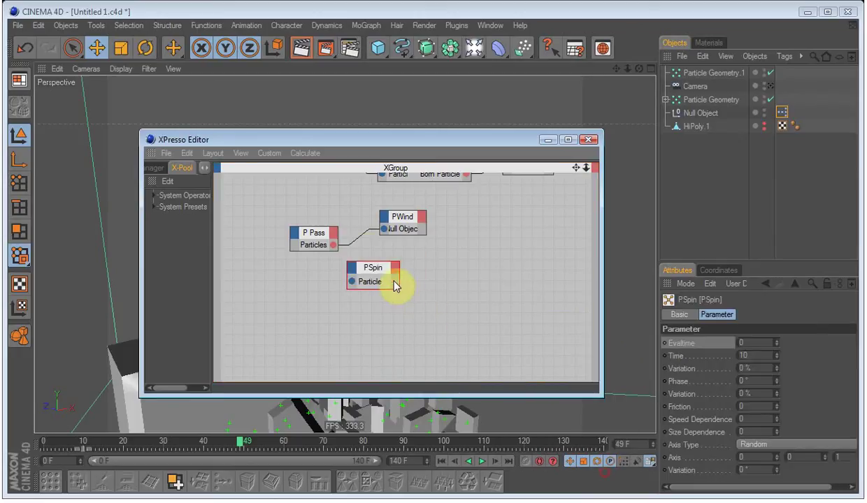
drag(395, 287, 420, 276)
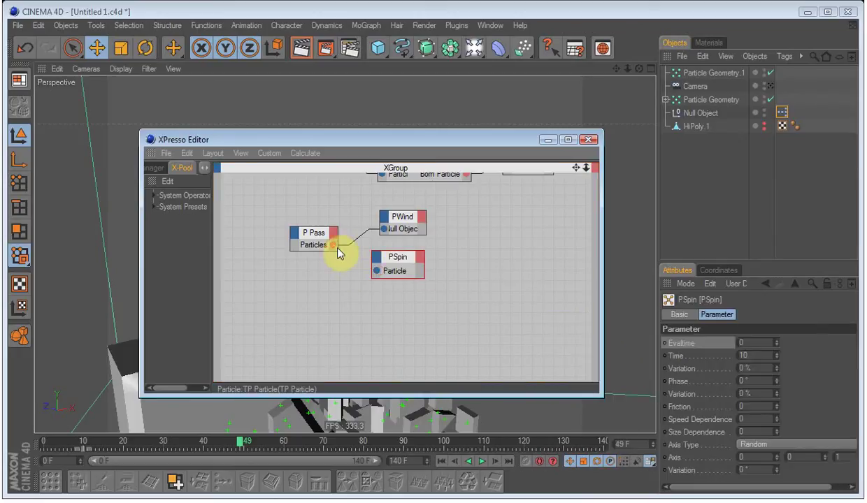
drag(333, 245, 391, 261)
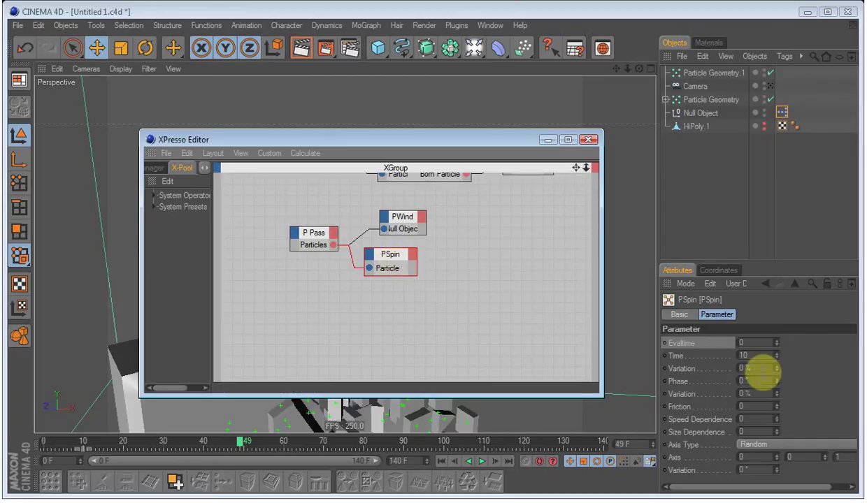
Step: Set all three PSpin Axis values to 1000
click(766, 458)
double_click(743, 458)
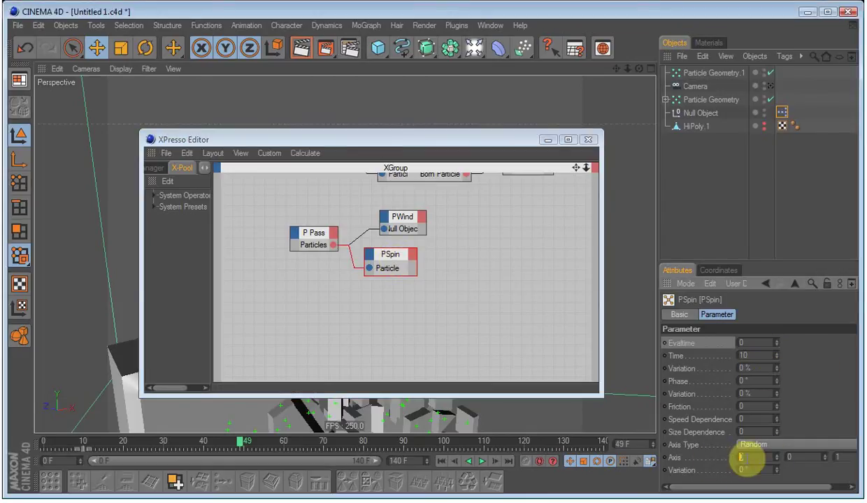
text(1000)
click(801, 459)
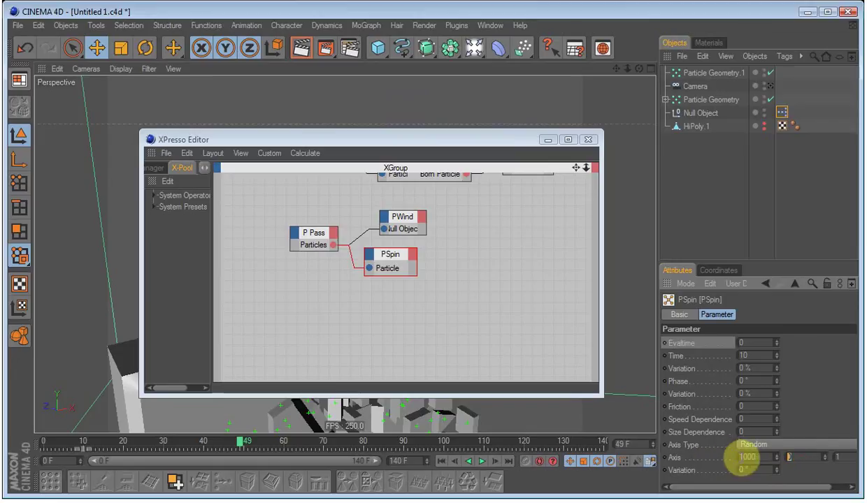
text(1000)
click(848, 457)
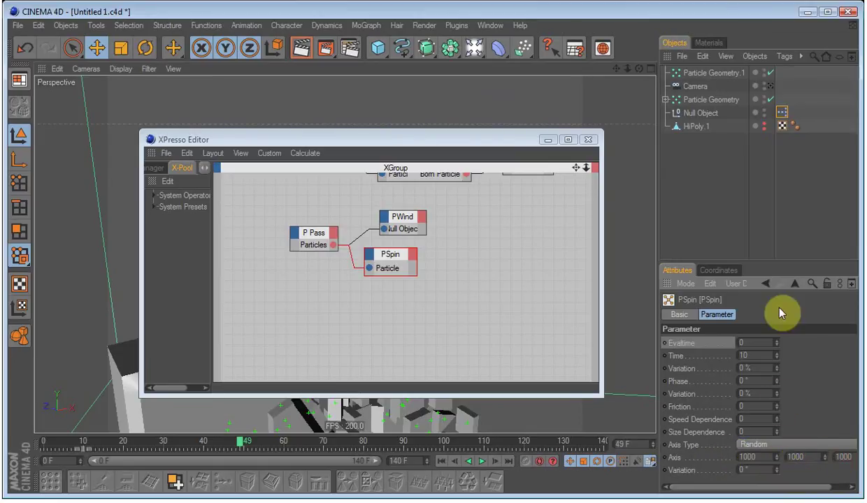
Step: Set the PSpin axis variation to 50°, Evaltime to 1 and the time variation to 27%
drag(779, 440, 780, 435)
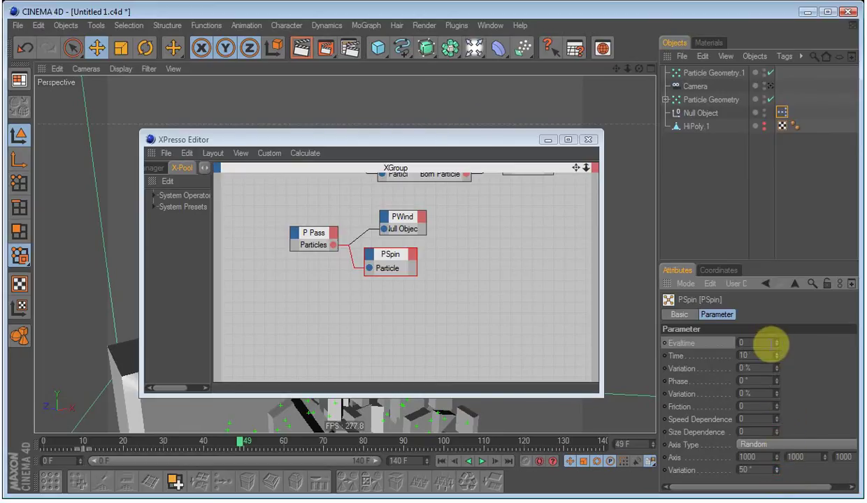
double_click(739, 344)
click(819, 359)
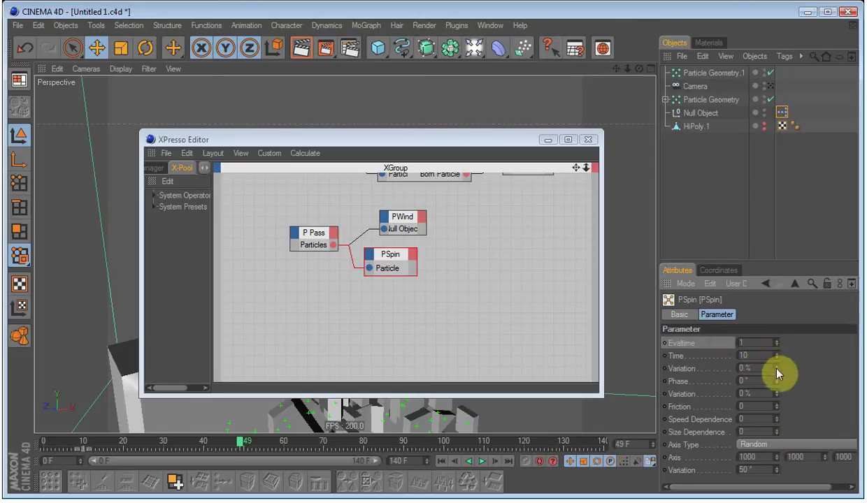
drag(775, 369, 778, 359)
Step: Close the XPresso Editor, replay the animation from the start to about frame 60, and examine the fragments' rotation
click(588, 139)
click(442, 462)
click(482, 461)
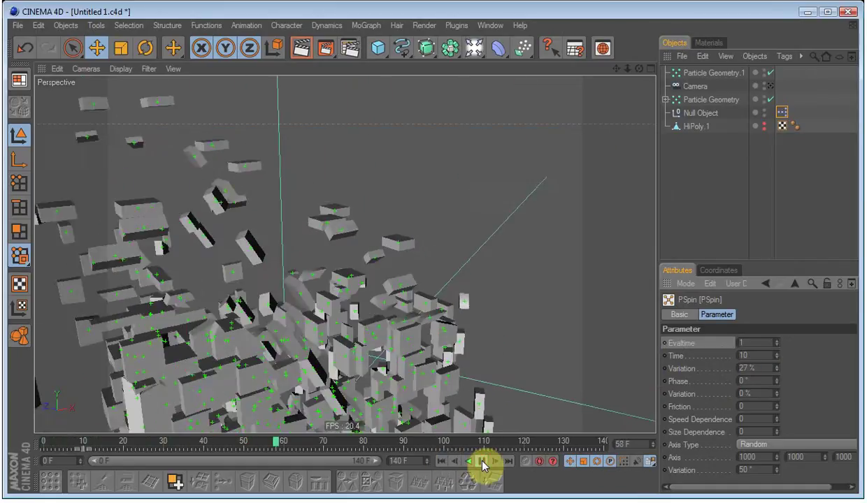
click(483, 461)
alt+drag(337, 305, 454, 303)
alt+right_drag(454, 299, 409, 347)
alt+middle_drag(409, 347, 460, 310)
alt+right_drag(460, 310, 463, 286)
alt+drag(464, 290, 503, 308)
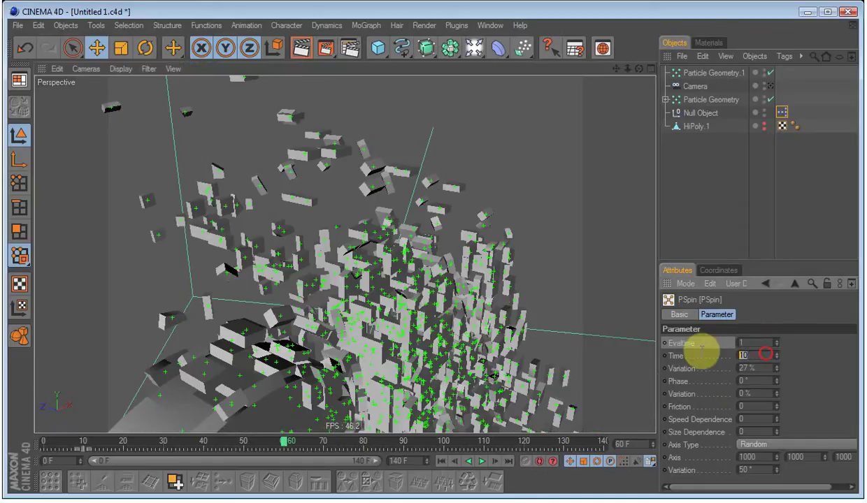
Step: Set the PSpin Time to 1 and replay the animation to about frame 63 to check the fragments' rotation
click(755, 354)
text(1)
key(Return)
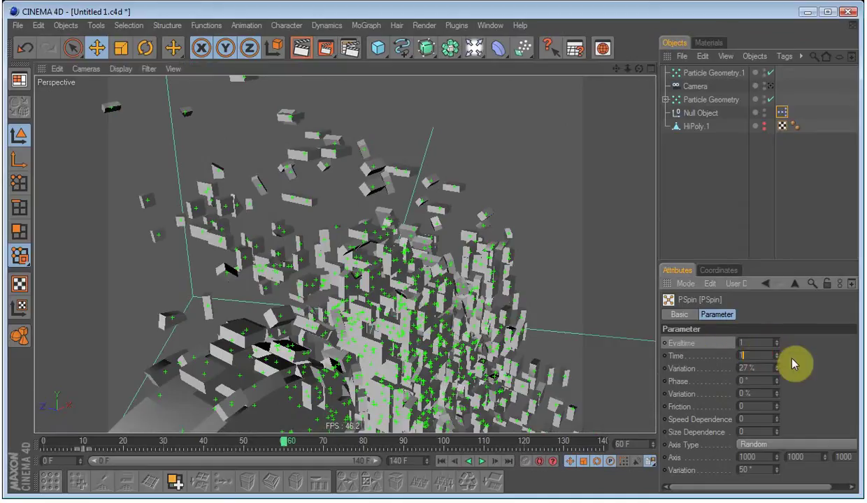
click(441, 462)
click(480, 462)
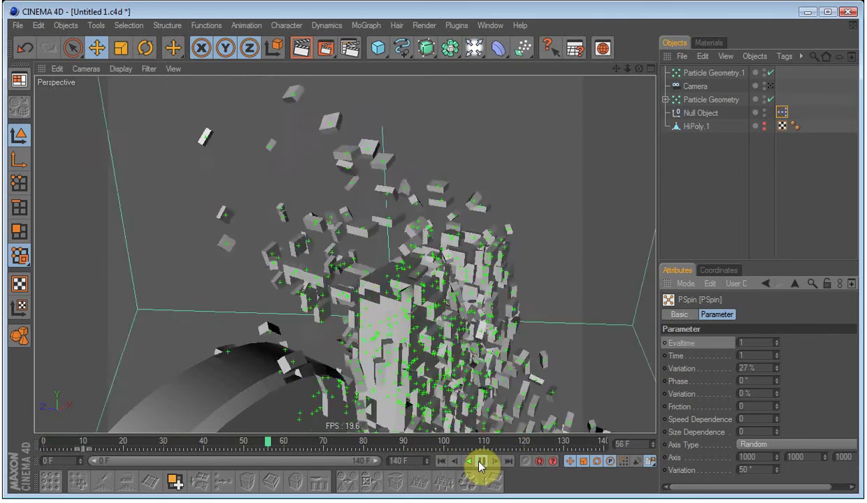
click(481, 463)
alt+drag(365, 209, 561, 355)
alt+right_drag(439, 195, 462, 254)
alt+middle_drag(462, 254, 369, 165)
alt+drag(369, 166, 461, 294)
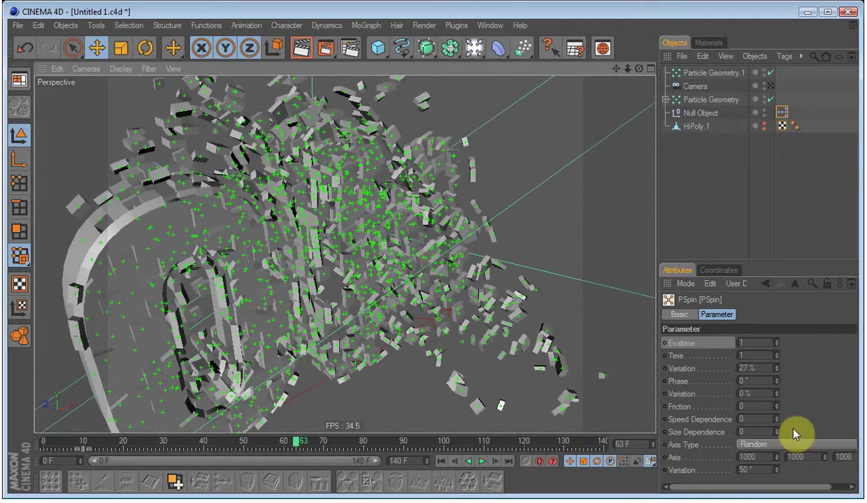
Step: Set the PSpin axis variation to 25° and replay the animation from the start to check the fragments
drag(777, 469, 781, 492)
click(441, 462)
click(482, 462)
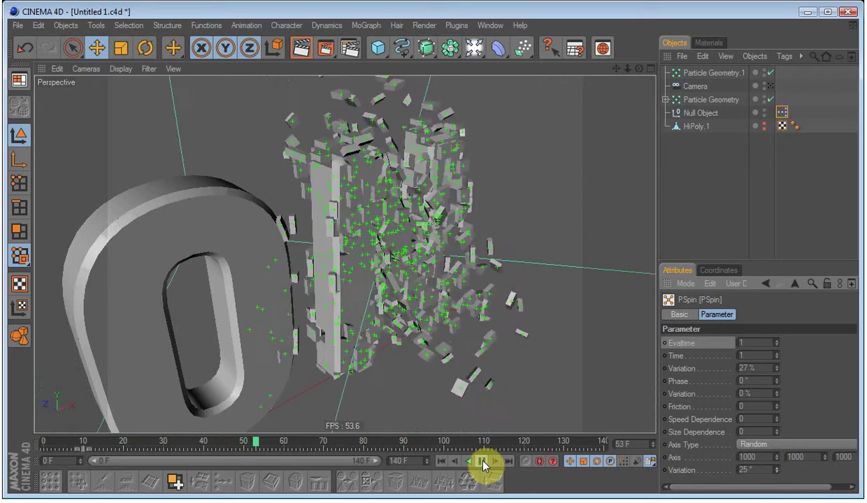
click(483, 462)
alt+drag(416, 278, 457, 196)
Step: Set the PSpin Time and Evaltime to 10 and replay the animation to about frame 58
drag(755, 361, 723, 354)
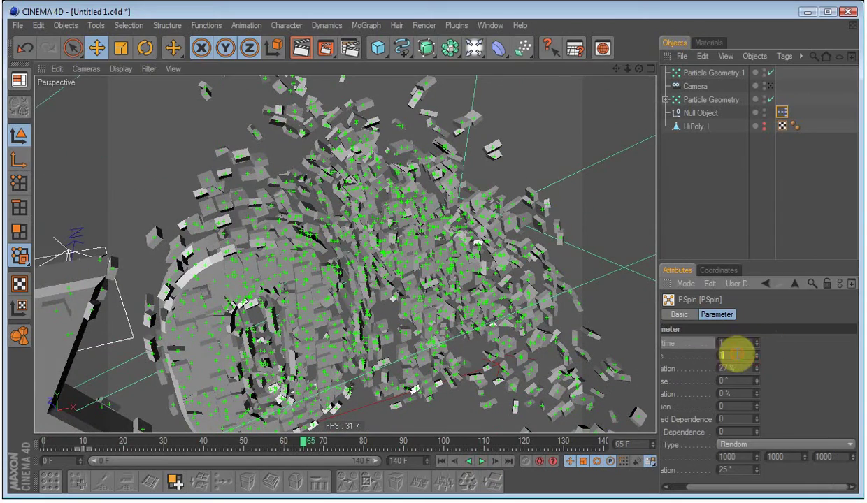
key(Return)
click(456, 462)
click(479, 462)
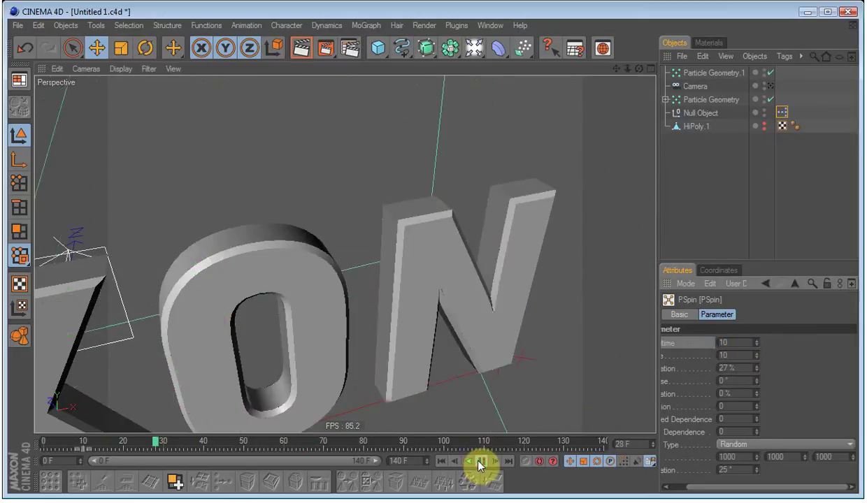
click(480, 462)
alt+drag(527, 258, 546, 363)
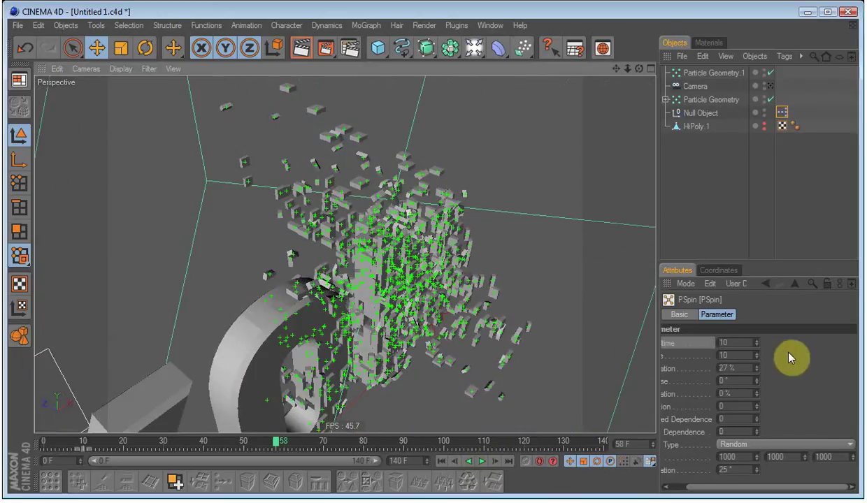
Step: Set the PSpin Evaltime to 1 and replay the animation to about frame 60 to check the fragments
drag(758, 487, 736, 487)
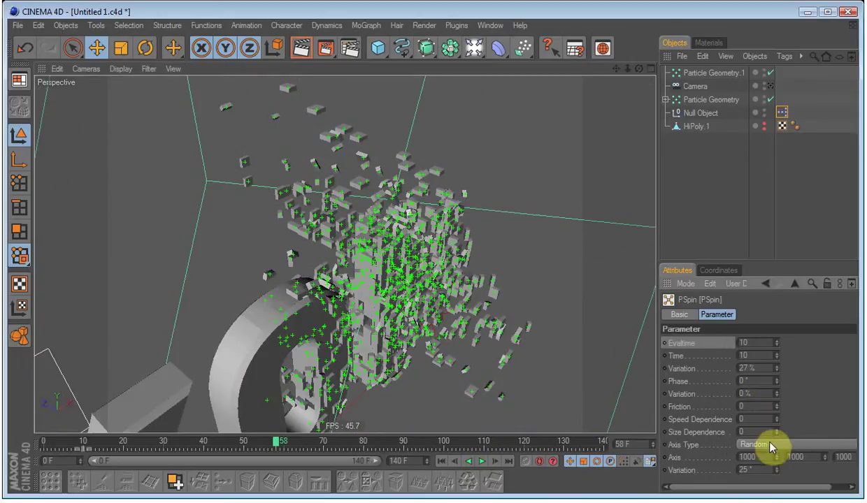
click(761, 343)
text(1)
click(441, 461)
click(485, 462)
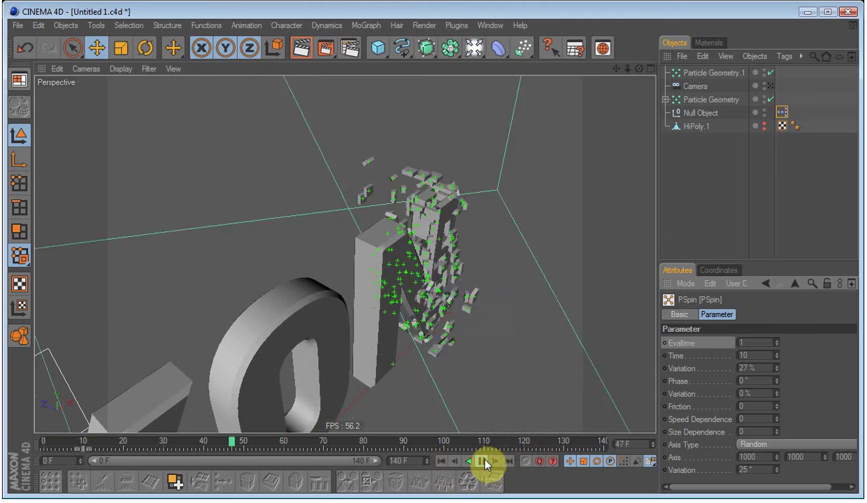
click(483, 462)
alt+drag(432, 268, 512, 254)
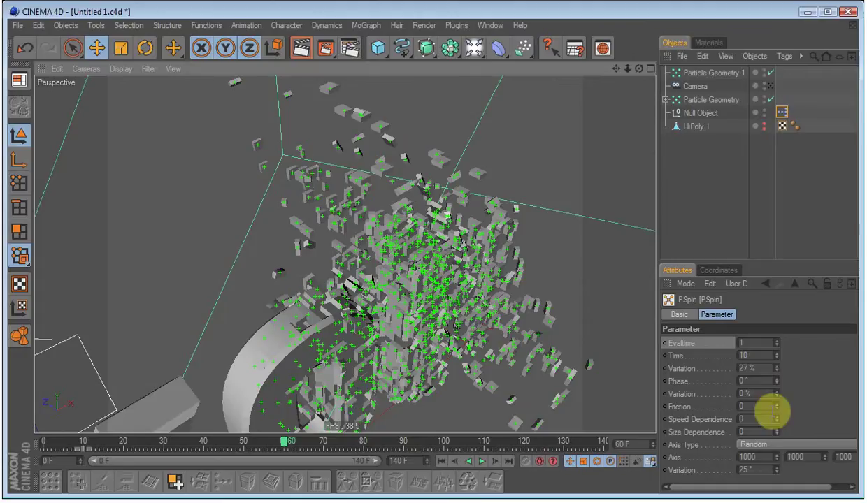
Step: Set the PSpin Time to 1, Phase to 265°, and Evaltime, Axis values and all variations to 0, checking the result in playback
click(762, 460)
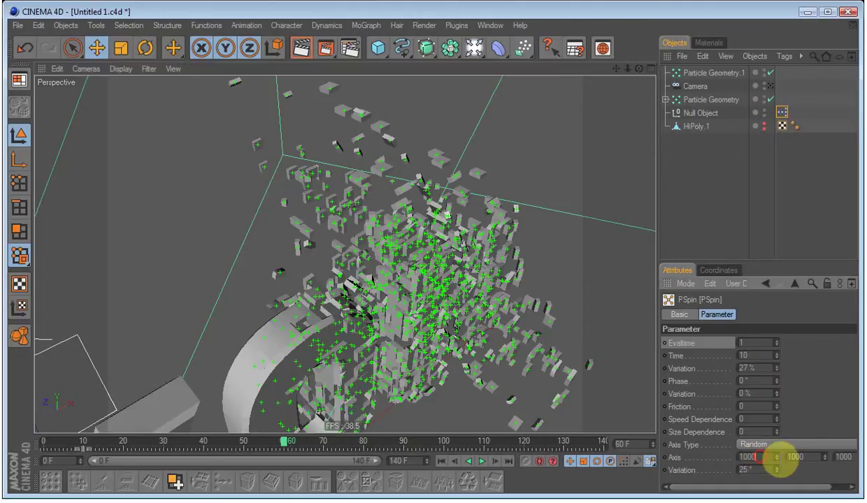
key(BackSpace)
click(813, 458)
key(BackSpace)
click(847, 457)
key(BackSpace)
click(441, 461)
click(482, 461)
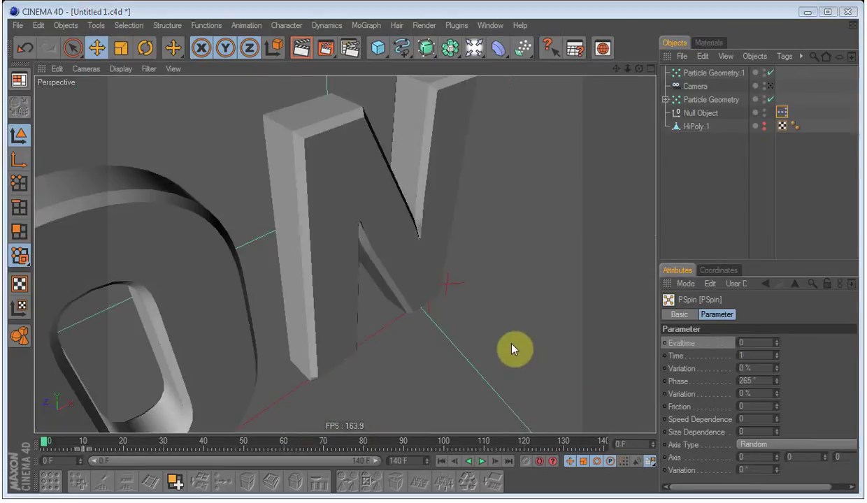
Step: Reopen the PSpin parameters and set the phase variation to 35%
click(401, 199)
middle_click(298, 188)
middle_click(222, 157)
alt+drag(407, 233, 676, 332)
click(766, 283)
alt+drag(531, 255, 392, 231)
click(756, 381)
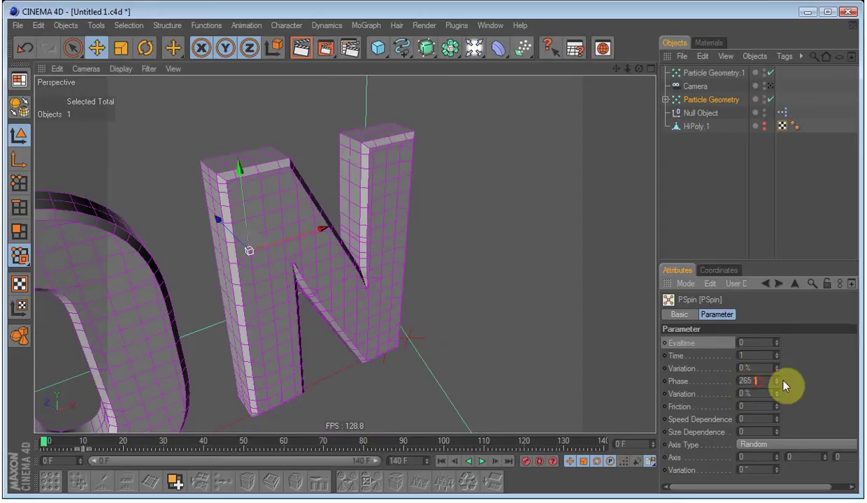
key(Return)
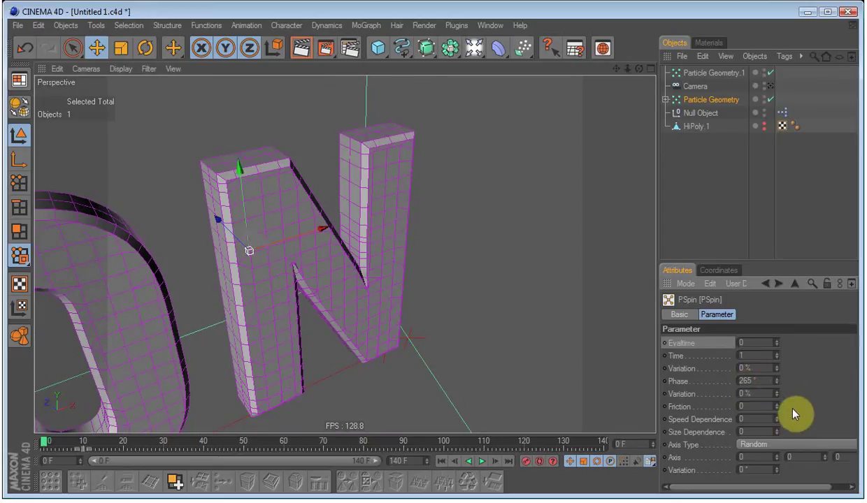
drag(775, 393, 792, 378)
Step: Play the animation through the Camera up to about frame 94 to check the spinning fragments
click(770, 86)
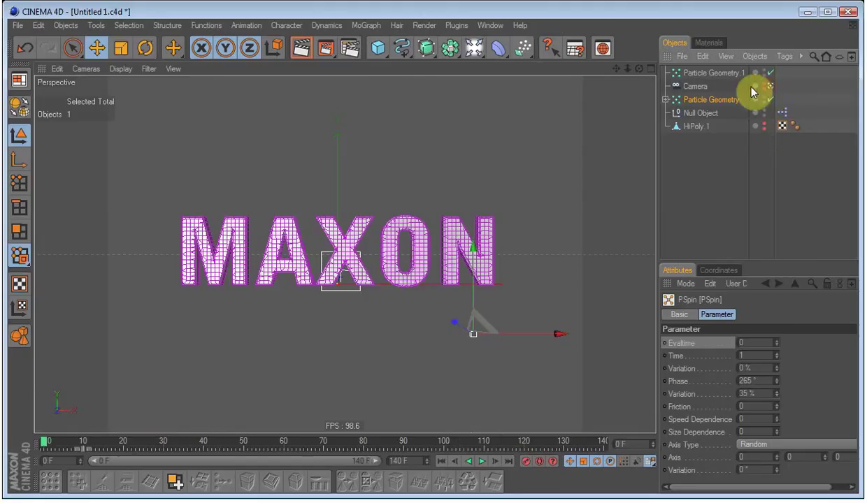
click(485, 462)
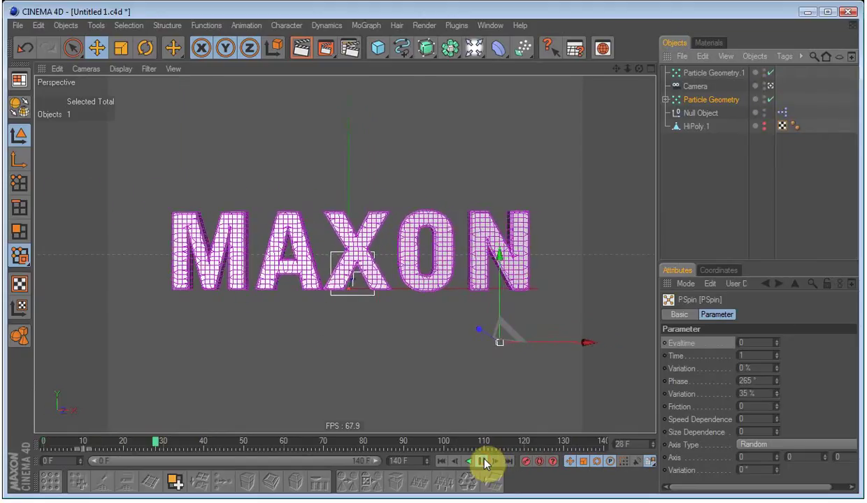
click(484, 463)
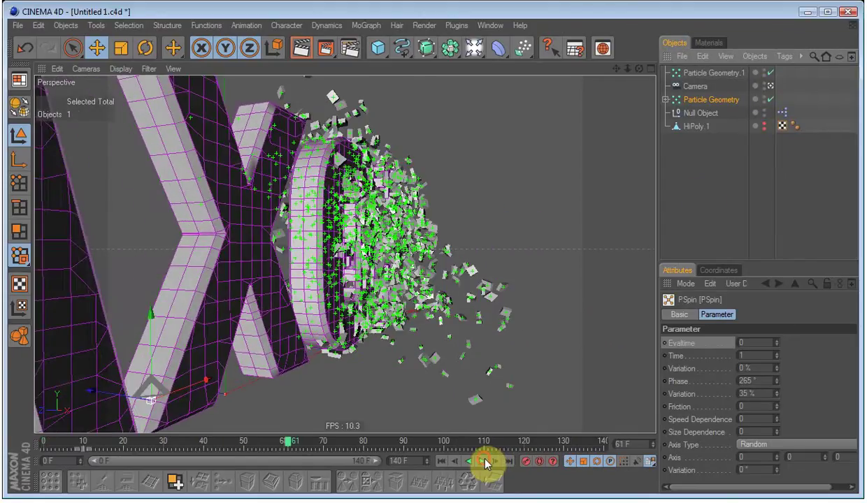
click(667, 194)
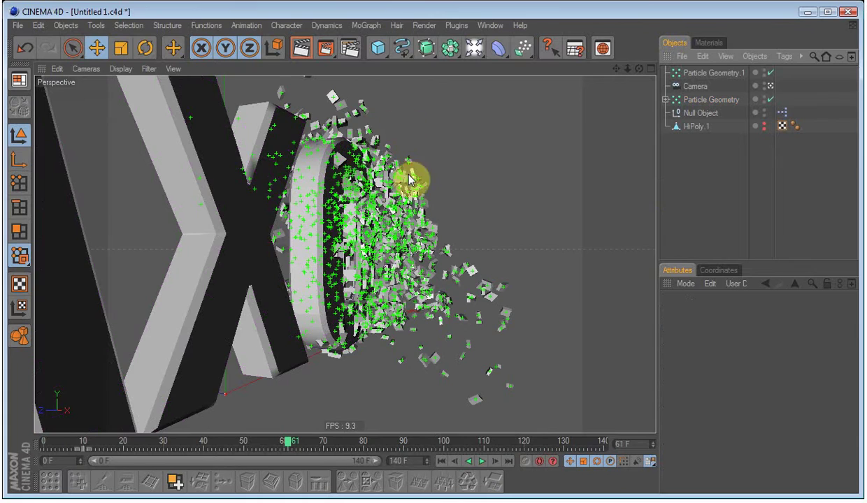
click(484, 463)
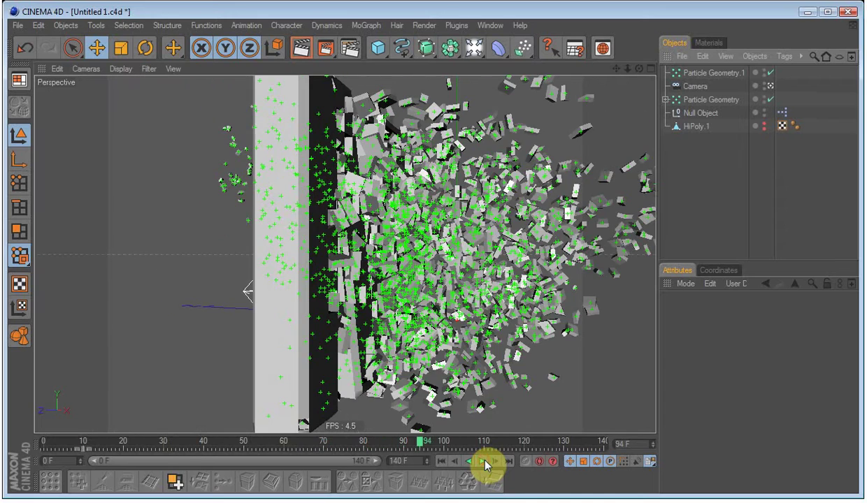
Step: Leave the camera view at about frame 32 and turn off Auto Tangents on the Camera path's position key at frame 65
click(703, 87)
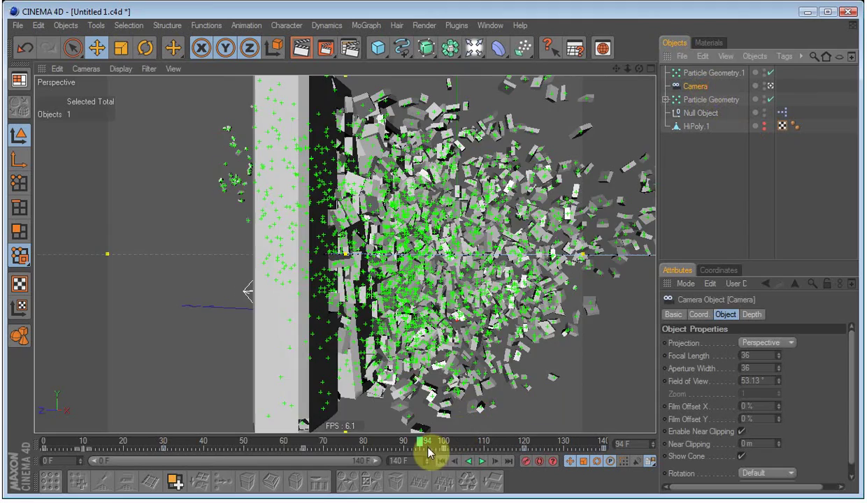
drag(428, 448, 171, 439)
click(769, 86)
alt+drag(451, 355, 453, 291)
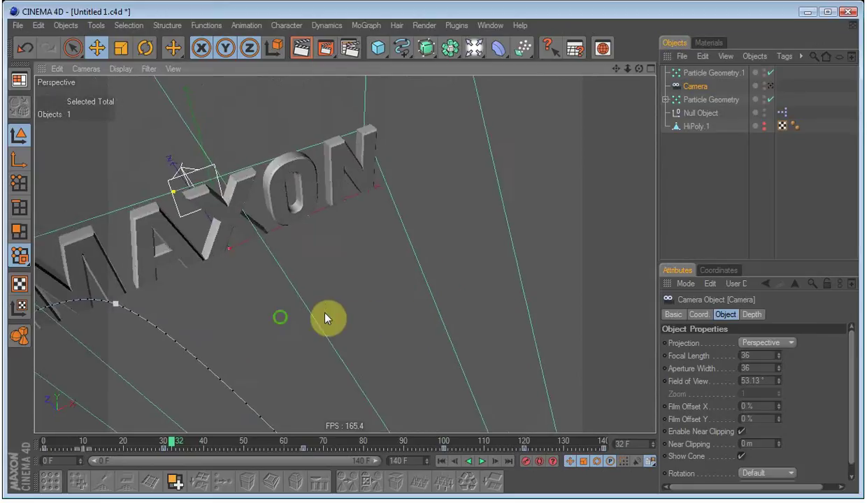
click(247, 223)
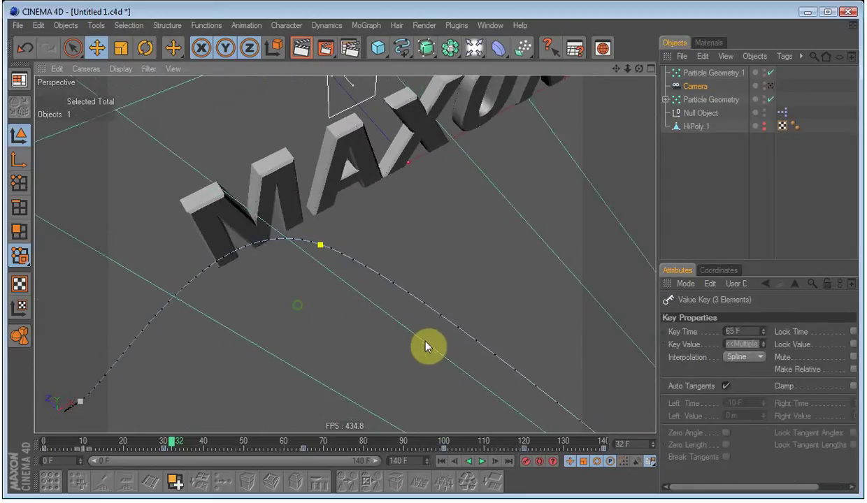
alt+drag(425, 342, 351, 252)
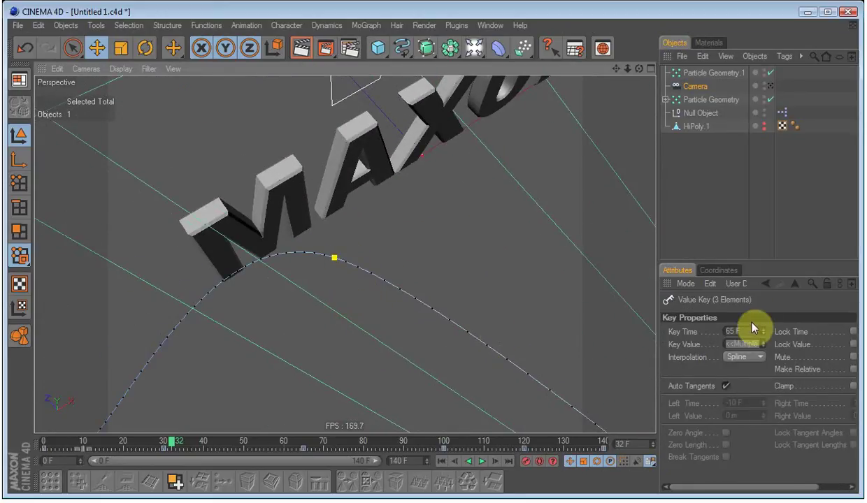
click(729, 387)
alt+middle_drag(416, 294, 480, 319)
alt+drag(484, 315, 469, 252)
Step: Reshape the camera path around the frame 65 key by adjusting its tangent handles in the Top view, and return to the Perspective view
key(F2)
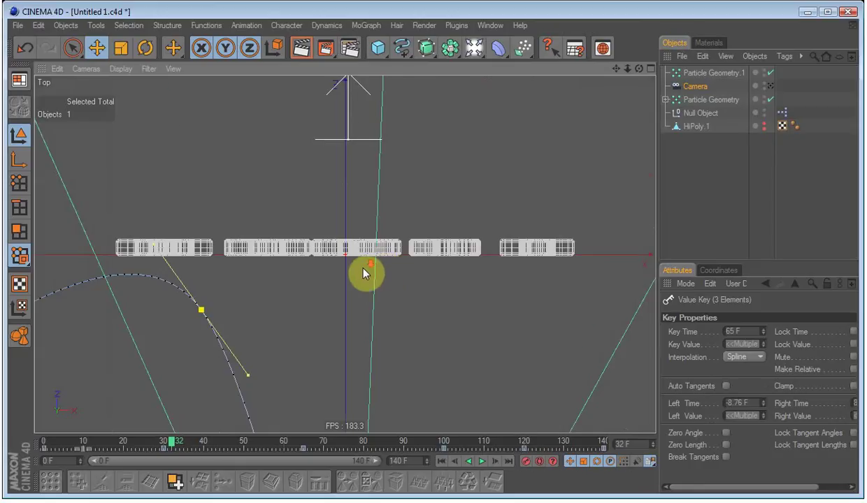
alt+middle_drag(307, 329, 381, 232)
alt+right_drag(381, 232, 298, 206)
drag(290, 219, 330, 261)
drag(368, 314, 380, 304)
key(F1)
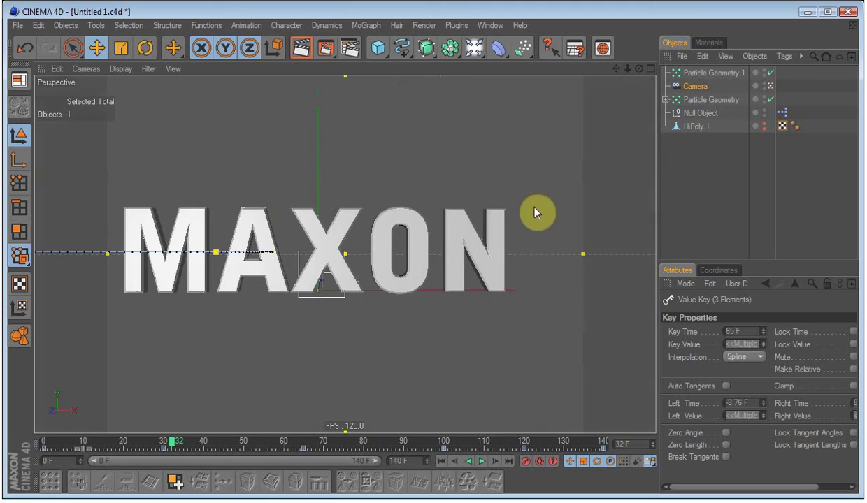
Step: Play the animation through the Camera to review the reshaped path, and return to frame 0
click(486, 462)
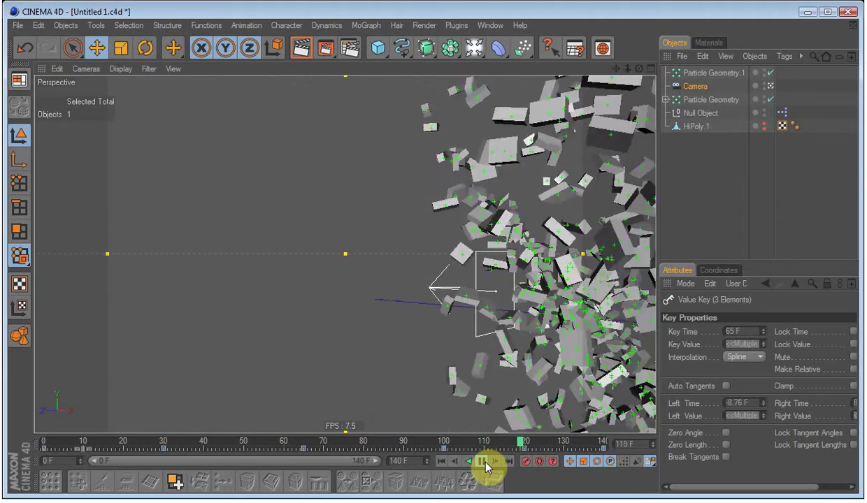
click(483, 462)
drag(590, 442, 43, 441)
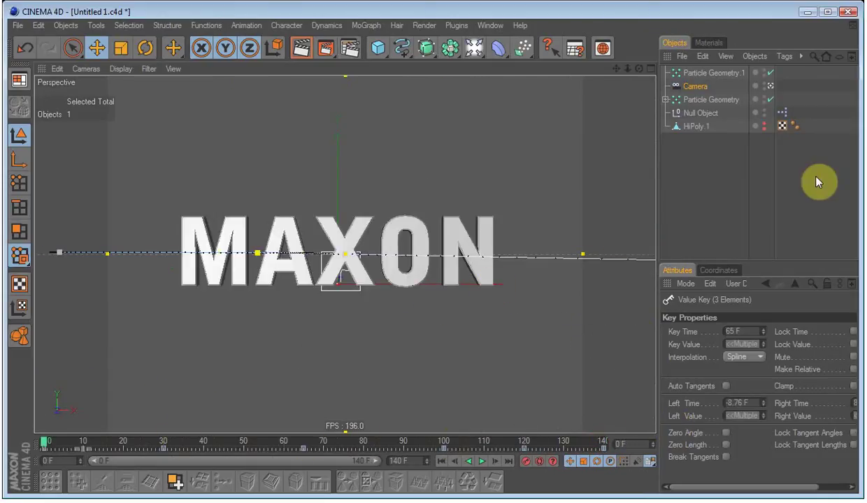
click(714, 180)
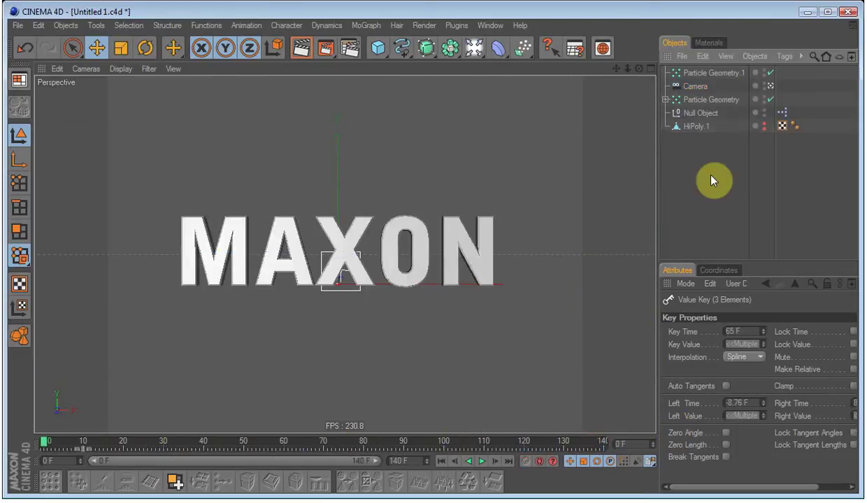
Step: Leave the camera view and add a Sky object to the scene
click(711, 44)
click(675, 44)
click(769, 86)
alt+drag(409, 290, 295, 331)
alt+drag(419, 151, 489, 271)
alt+middle_drag(468, 191, 474, 266)
drag(473, 46, 691, 110)
Step: Create a new material with Color and Specular turned off and Luminance turned on
click(708, 42)
double_click(714, 100)
double_click(678, 82)
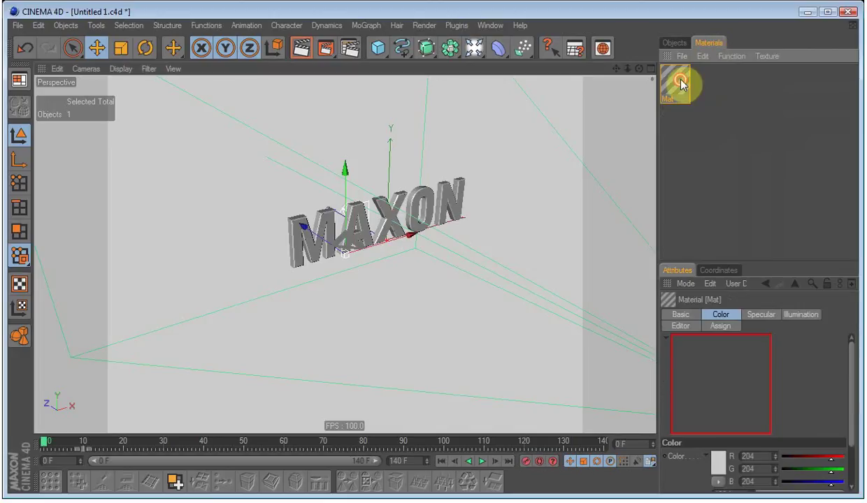
click(246, 186)
click(246, 306)
click(246, 210)
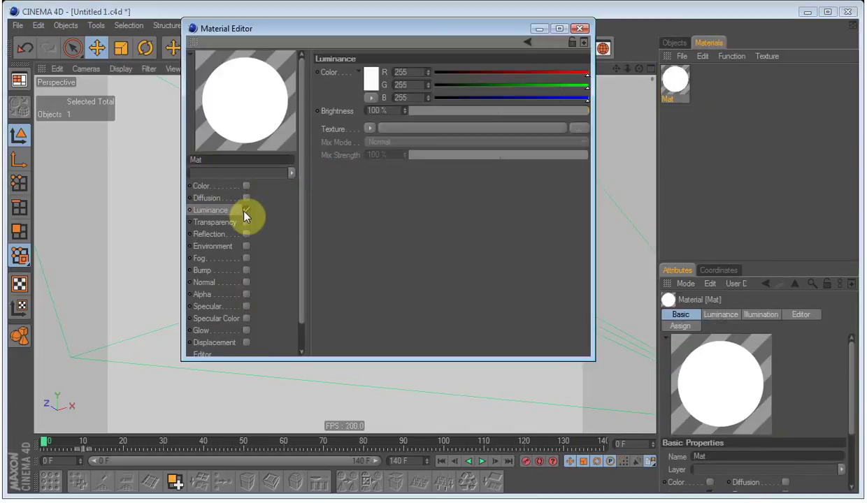
Step: Load a Barcelona rooftop HDR map from the barcelonarooftop folder as the material's Luminance texture
click(575, 131)
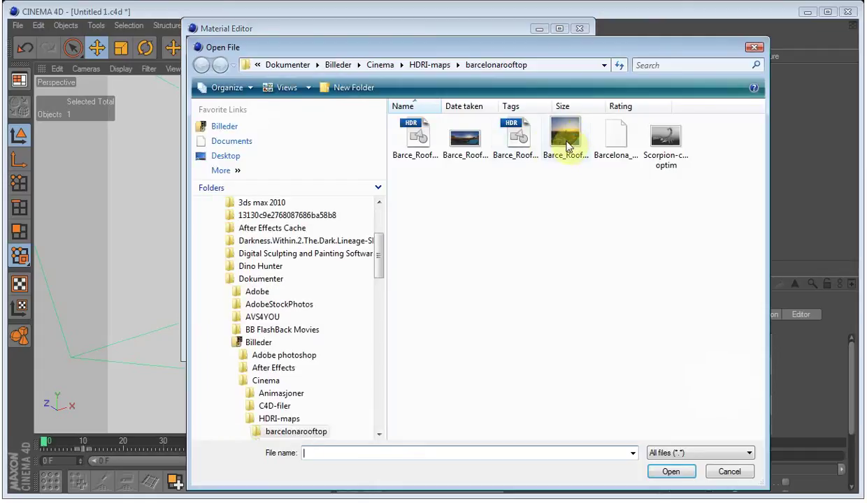
click(524, 134)
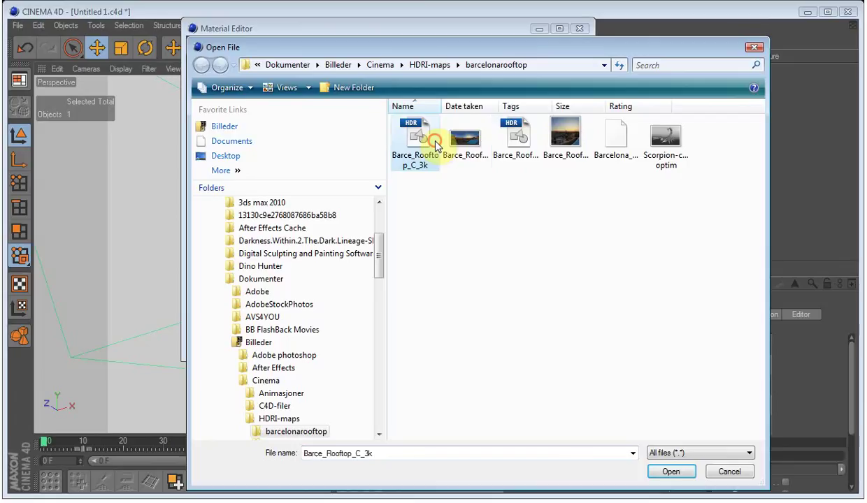
click(673, 473)
click(640, 324)
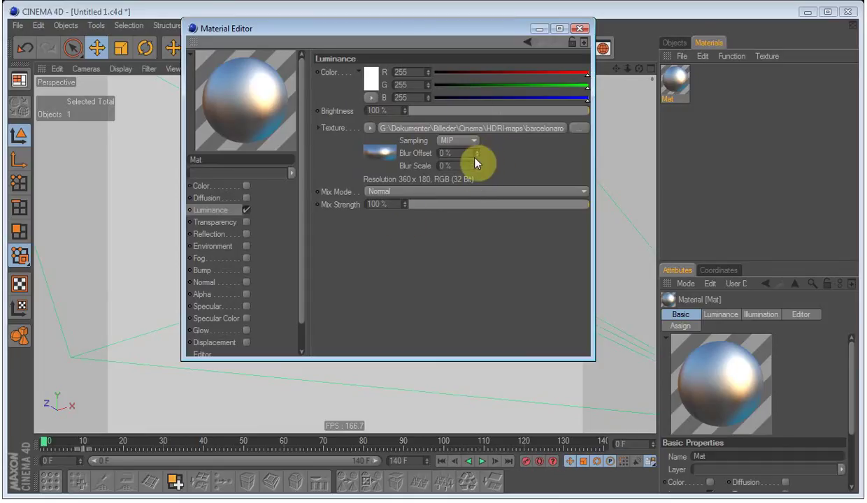
Step: Try different Blur Offset and Blur Scale amounts on the Luminance texture and set them back to 0%
drag(476, 154, 480, 34)
drag(477, 166, 480, 134)
double_click(458, 166)
text(0)
key(Return)
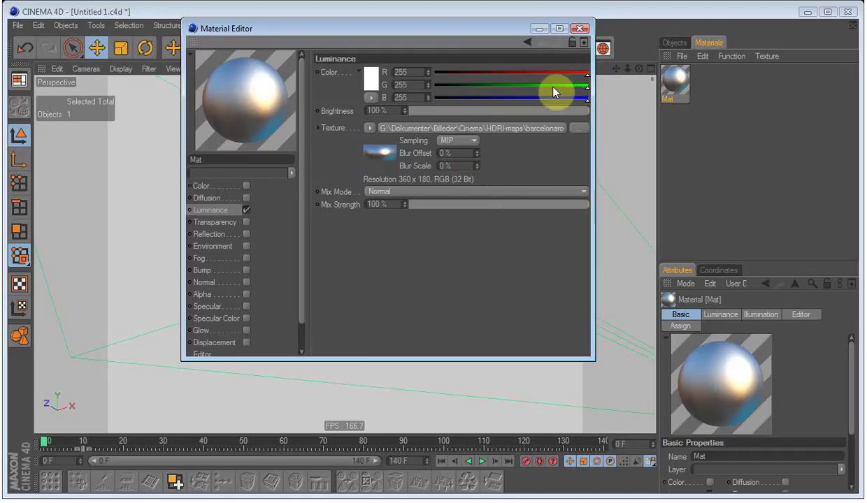
Step: Close the Material Editor and apply the HDR material to the Sky object
click(577, 29)
click(674, 42)
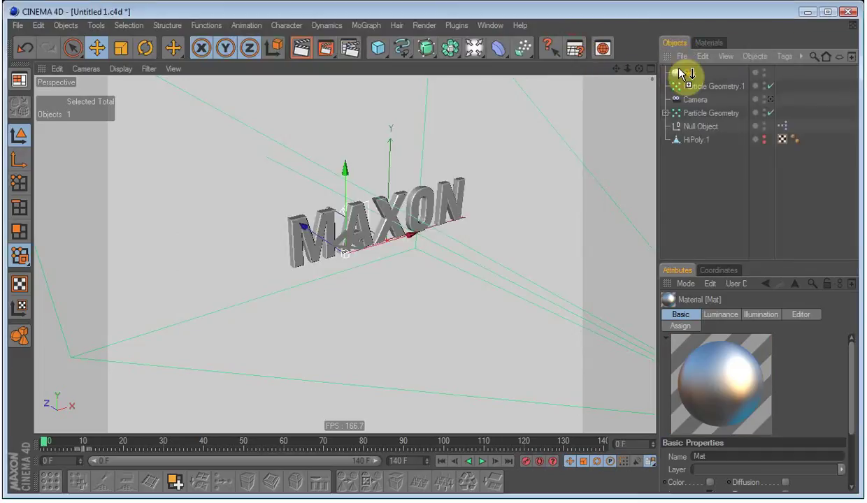
drag(682, 72, 681, 72)
alt+drag(345, 188, 479, 293)
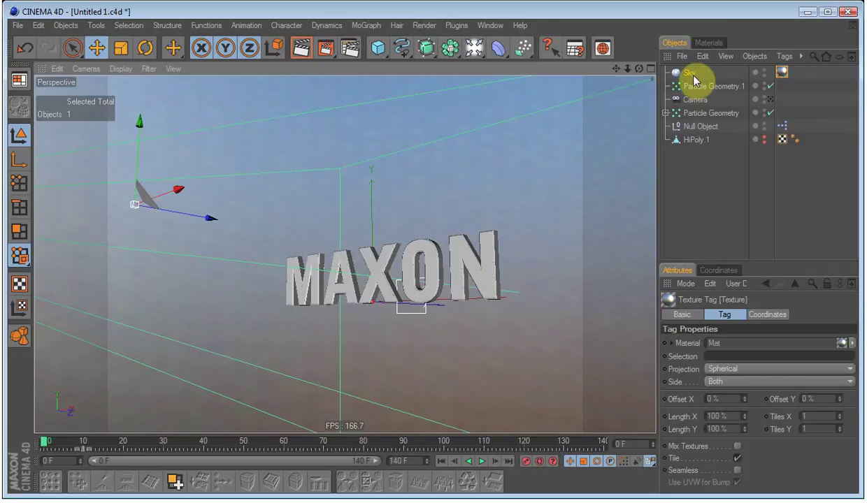
click(710, 178)
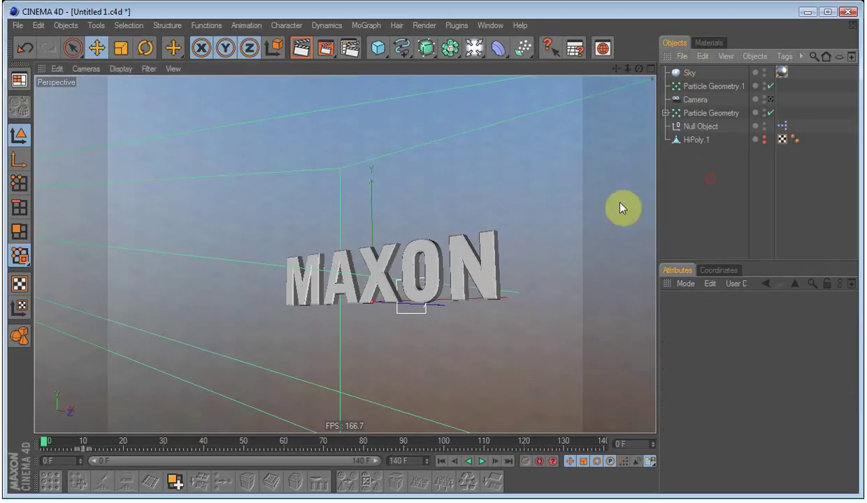
Step: Rotate the Sky object so the bright part of the HDR map lies behind the MAXON text
click(717, 73)
alt+drag(395, 153, 439, 292)
click(145, 48)
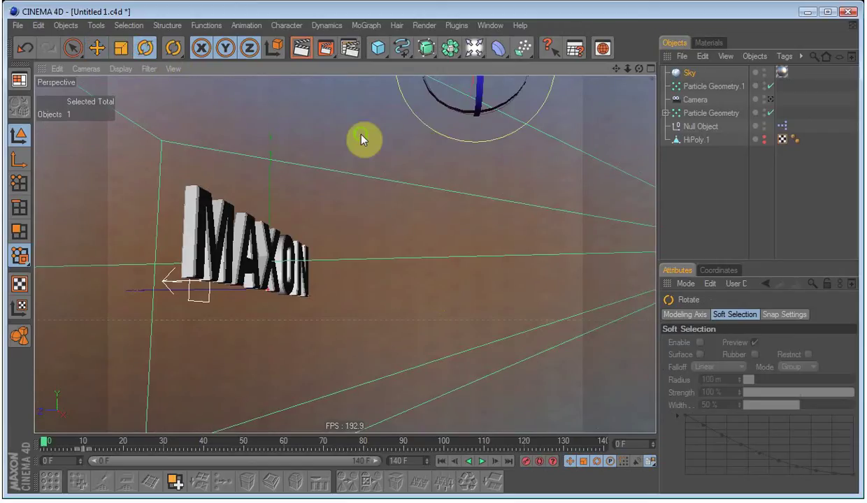
alt+drag(361, 138, 527, 126)
alt+drag(424, 311, 409, 329)
alt+middle_drag(408, 328, 481, 270)
alt+drag(482, 275, 526, 217)
alt+drag(526, 184, 597, 149)
alt+drag(499, 253, 481, 231)
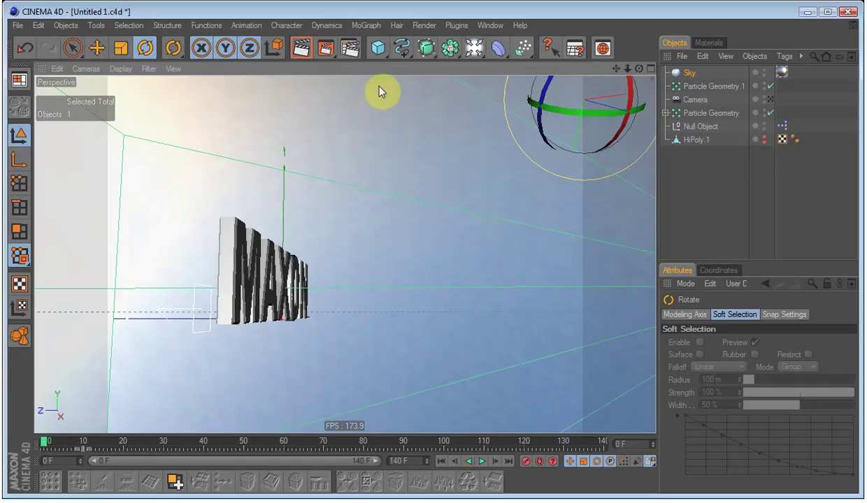
alt+drag(389, 158, 383, 77)
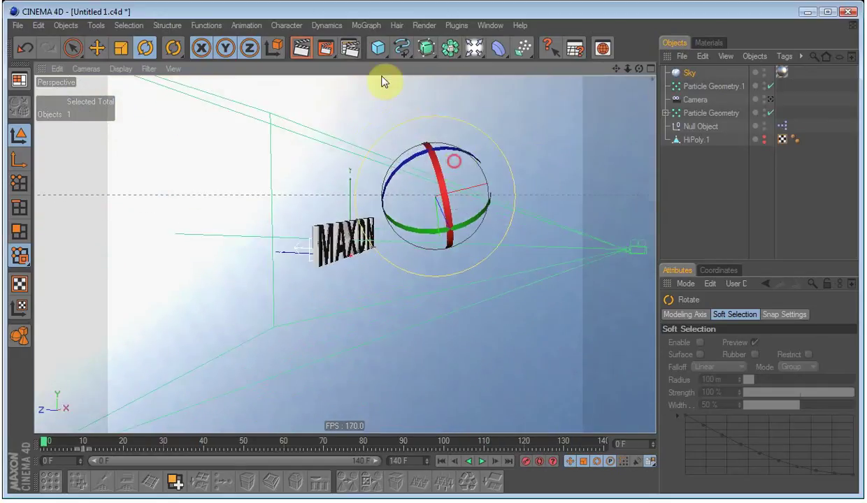
Step: Add the Global Illumination effect in the Render Settings
click(350, 49)
click(428, 280)
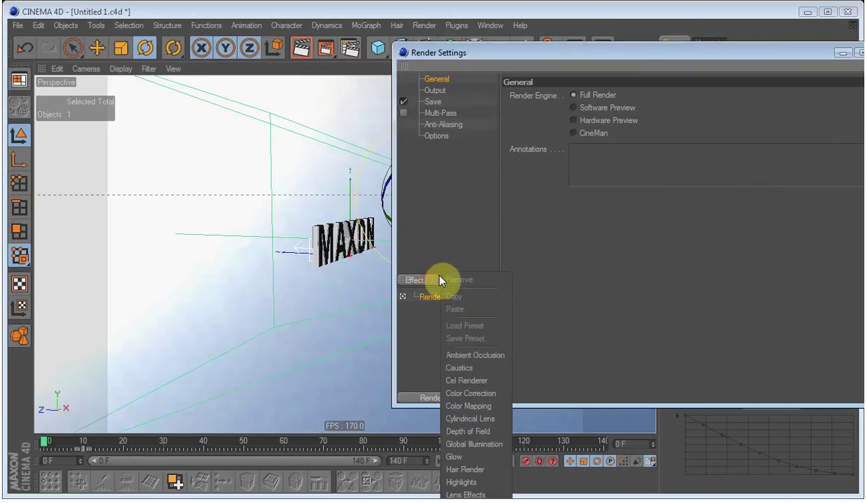
click(473, 444)
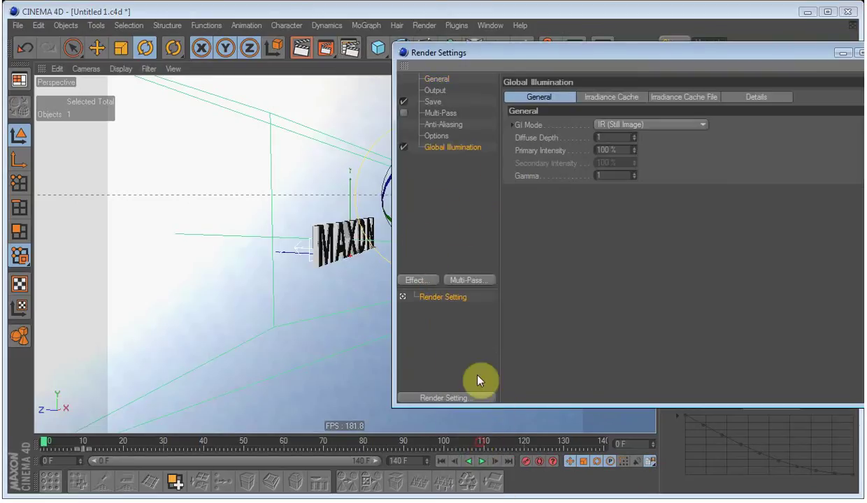
Step: Set the Irradiance Cache's Stochastic Samples and Record Density to Low and enable Details Enhancement
click(611, 110)
click(642, 126)
click(623, 162)
click(634, 138)
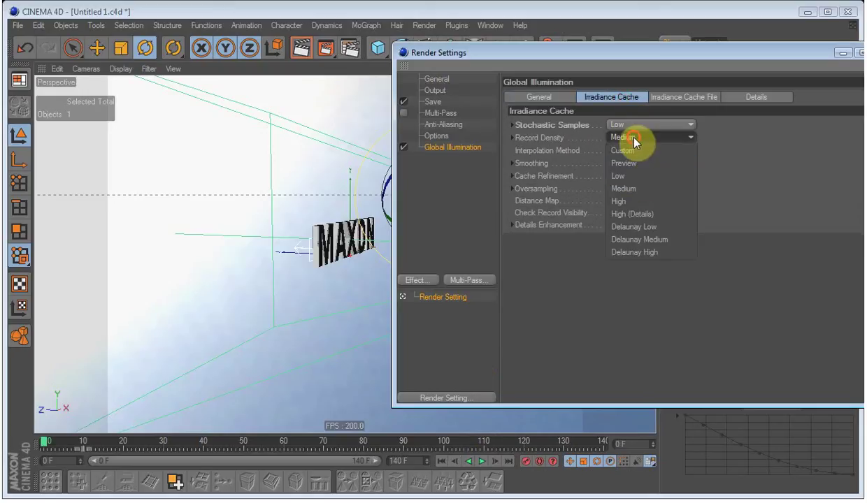
click(644, 176)
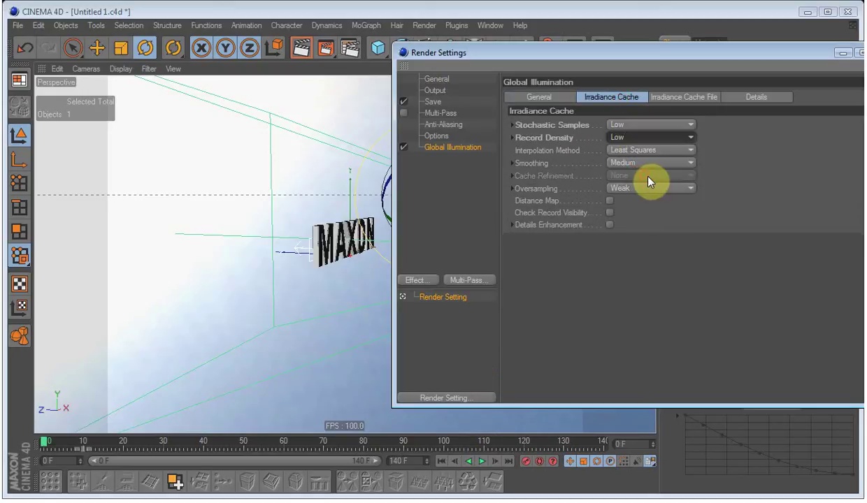
click(609, 225)
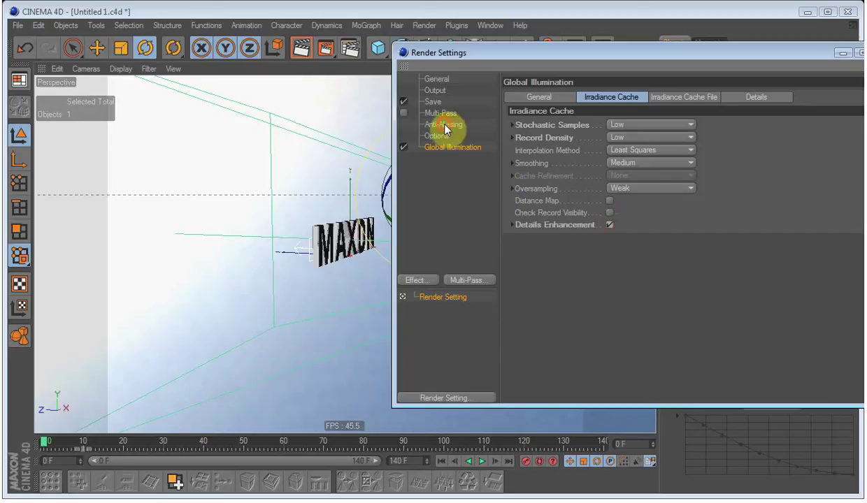
Step: Apply the Film/Video output preset HDV/HDTV 720 25 to the render
click(443, 125)
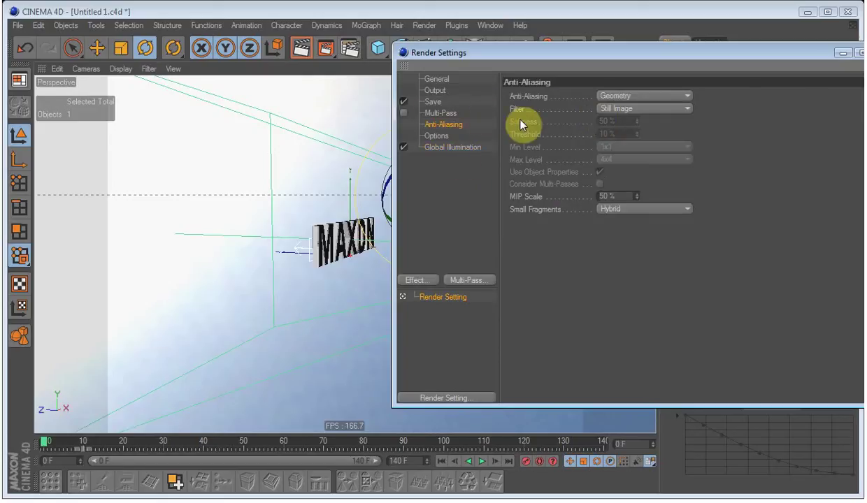
click(437, 79)
click(434, 90)
click(520, 93)
mouse_move(546, 140)
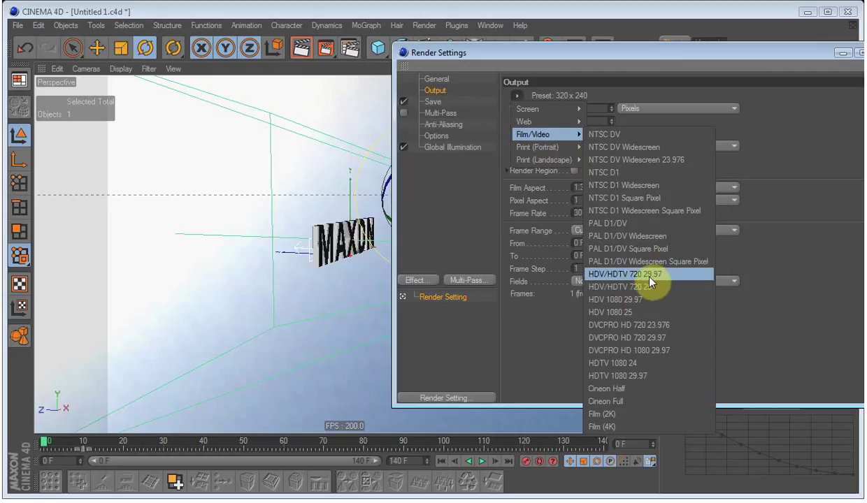
click(608, 287)
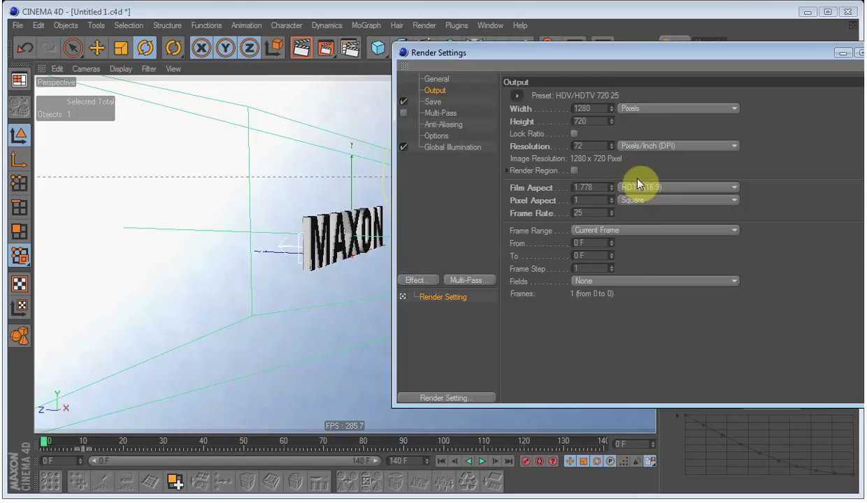
Step: Scale the output to a width of 700 pixels while keeping its aspect ratio, and release the ratio lock
click(574, 133)
double_click(587, 109)
text(700)
key(Return)
click(573, 134)
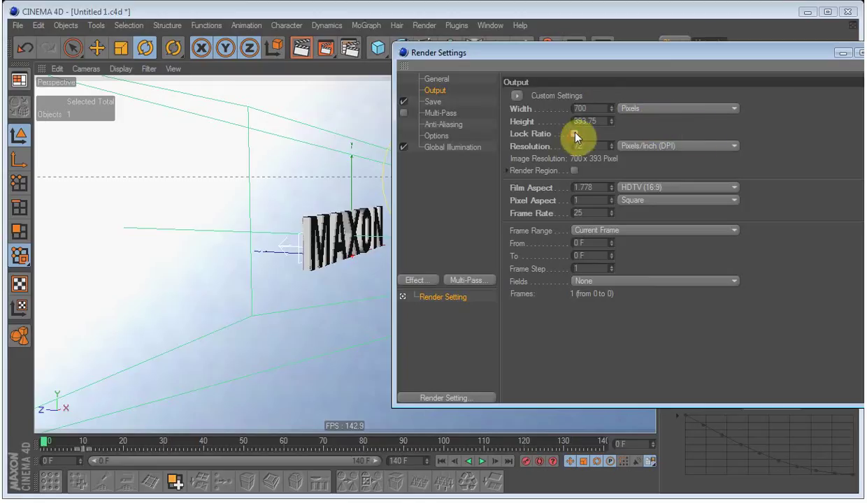
Step: Set the render's save path to a file named fragment inside a new desktop folder called framgne
click(433, 102)
click(830, 118)
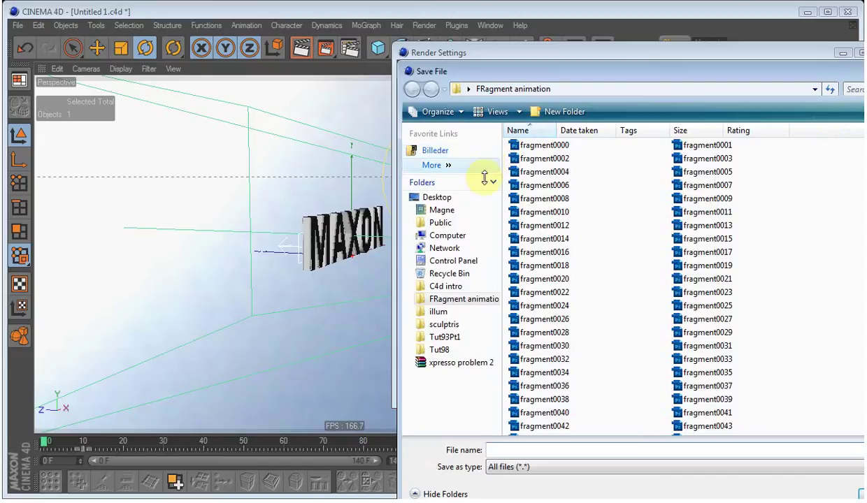
click(440, 197)
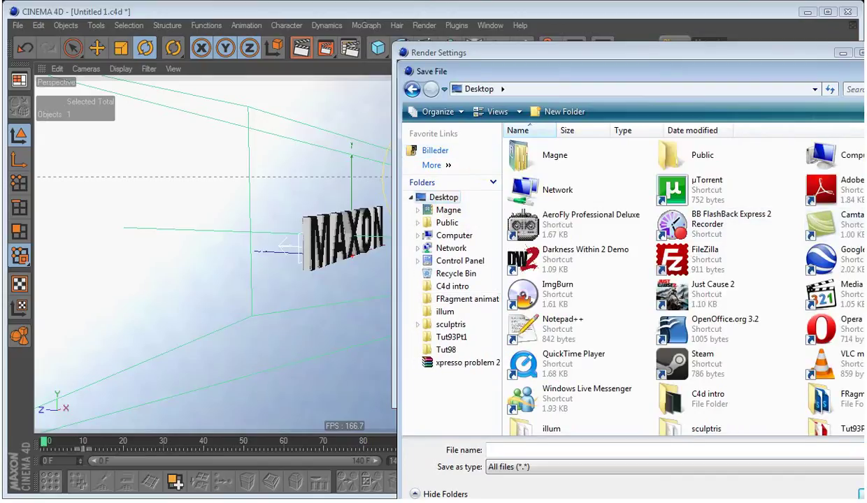
click(793, 362)
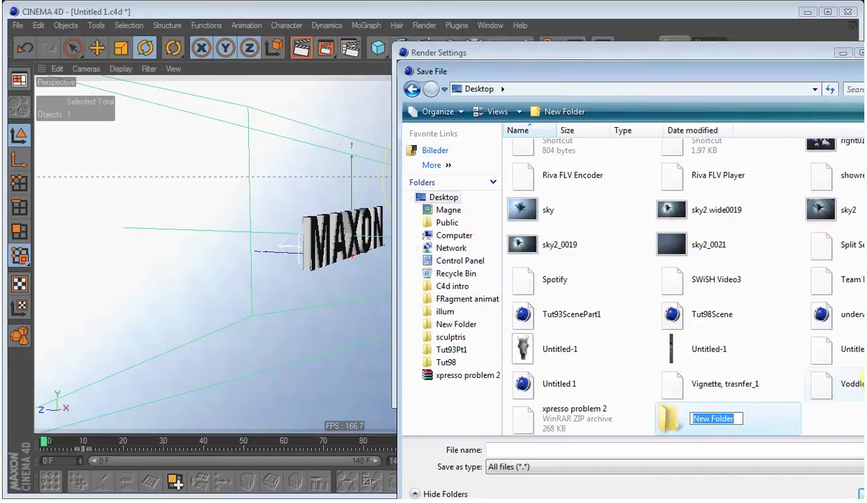
text(framgne)
key(Return)
key(Return)
click(623, 453)
text(fragment)
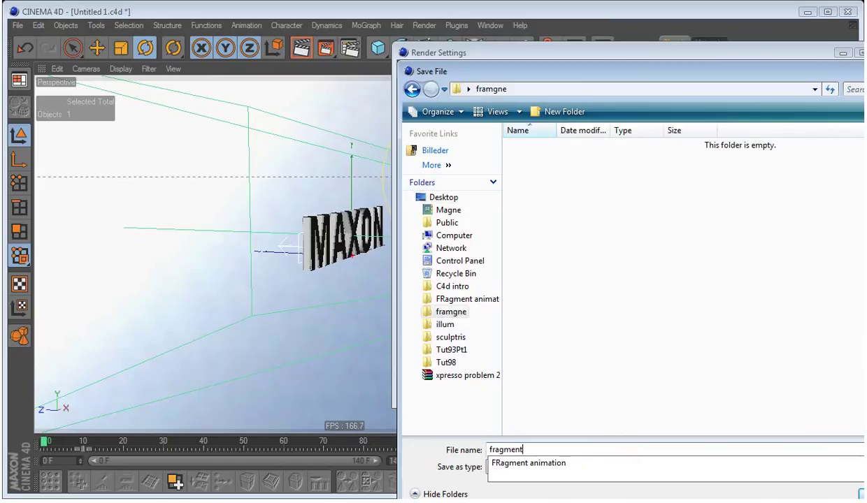
key(Return)
Step: Change the saved image format of the render to OpenEXR
drag(728, 56, 689, 57)
click(603, 131)
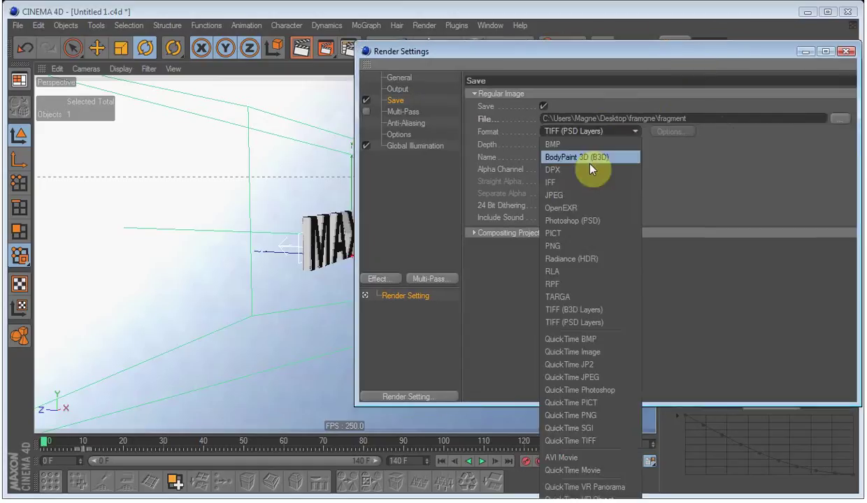
click(579, 208)
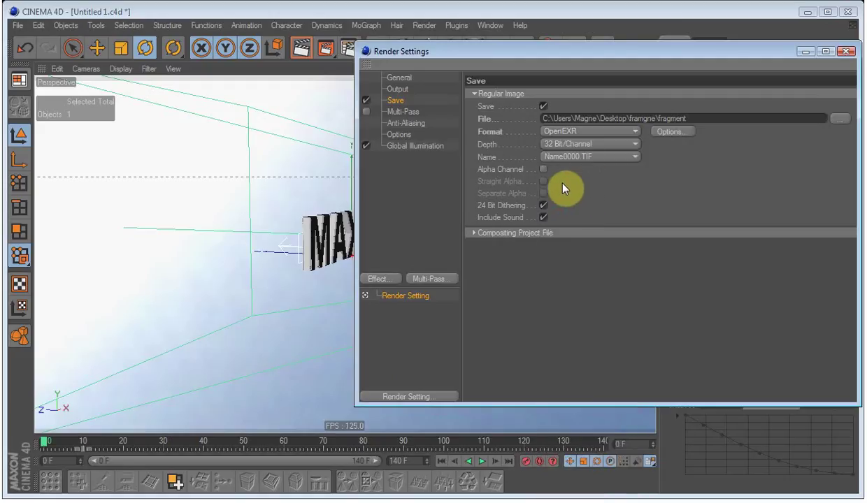
Step: Add the Ambient Occlusion effect to the render settings
click(400, 135)
click(378, 265)
click(377, 280)
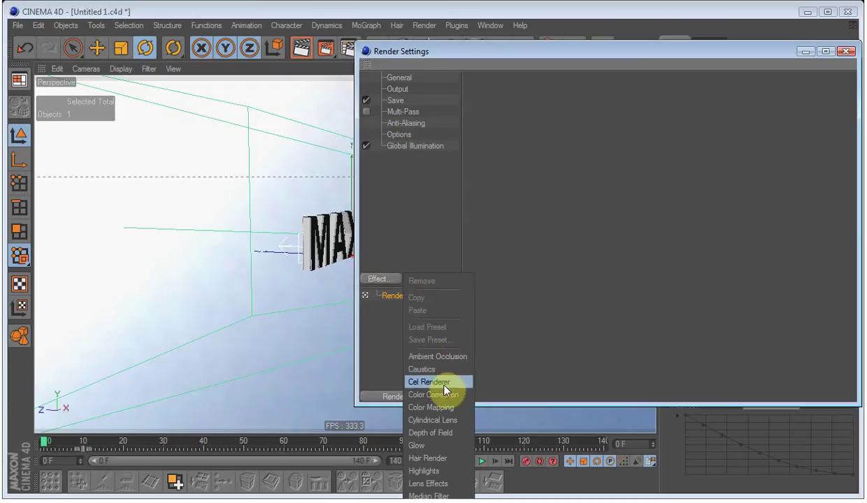
click(437, 357)
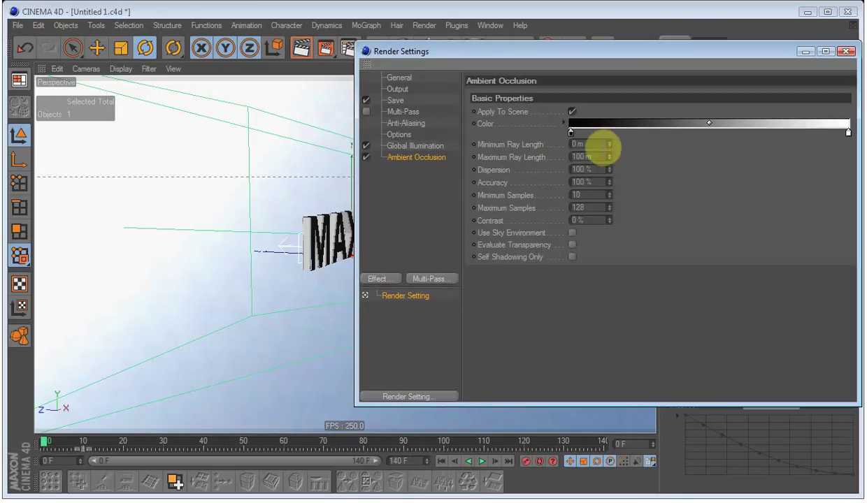
drag(588, 54, 752, 83)
Step: Set Ambient Occlusion's Maximum Ray Length to 50 m, Accuracy to 55 %, Maximum Samples to 100 and Minimum Samples to 6
click(766, 152)
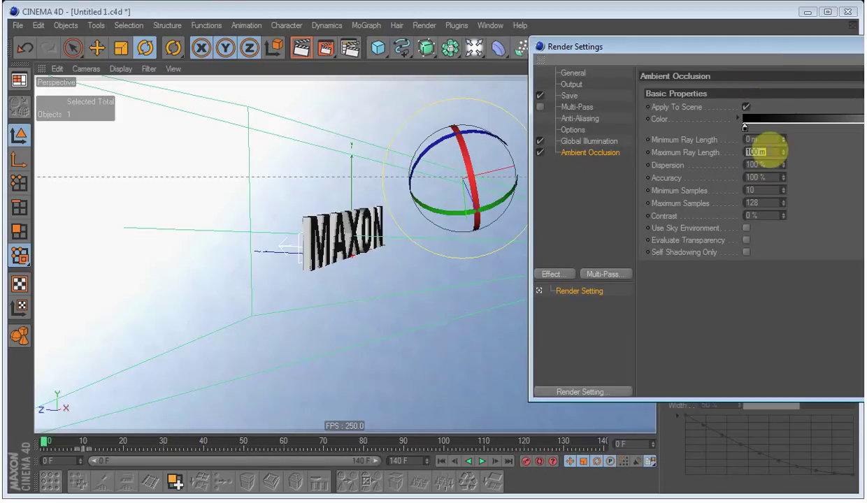
text(50)
key(Return)
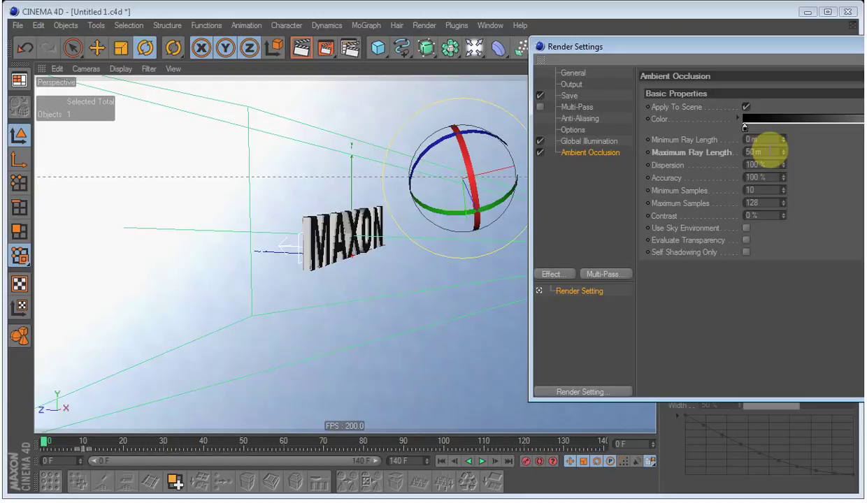
click(767, 178)
text(55)
key(Return)
click(768, 202)
text(100)
key(Return)
click(758, 190)
text(6)
click(769, 286)
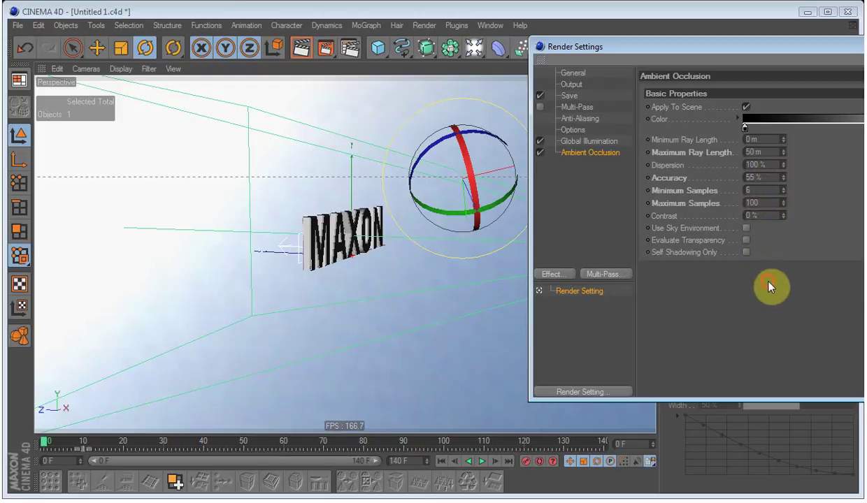
Step: Set the output's frame range to All Frames
click(569, 130)
click(564, 173)
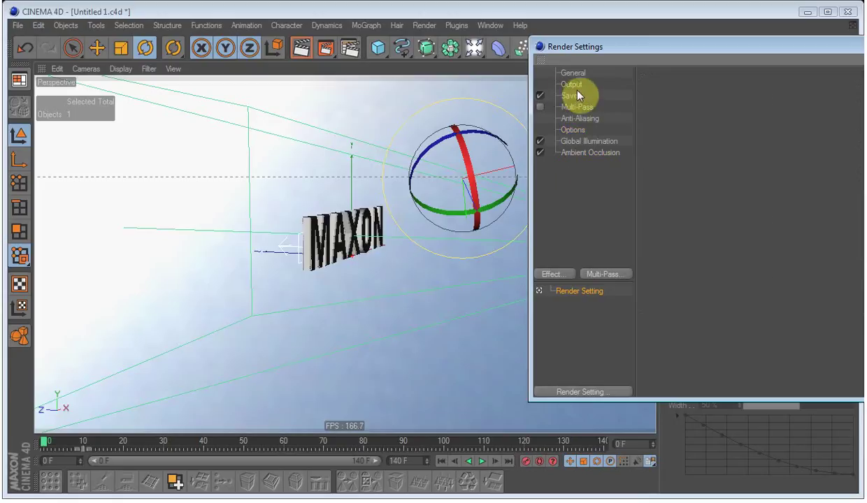
click(571, 84)
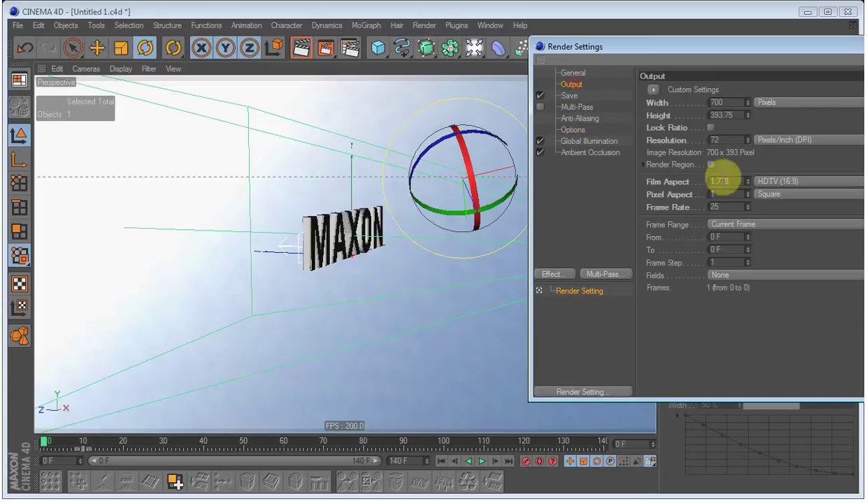
click(741, 224)
click(734, 264)
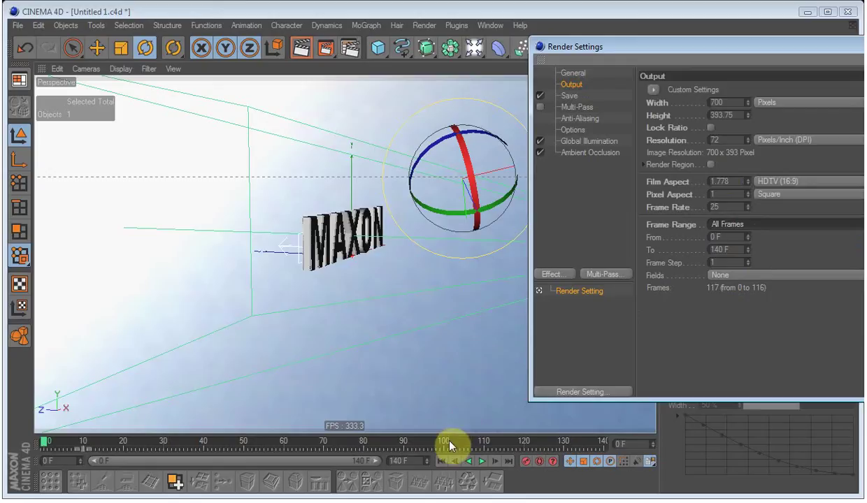
Step: Close the render settings and preview the disintegration through the scene camera up to frame 56
mouse_move(449, 445)
mouse_down()
mouse_move(532, 445)
mouse_move(43, 445)
mouse_move(452, 448)
mouse_up()
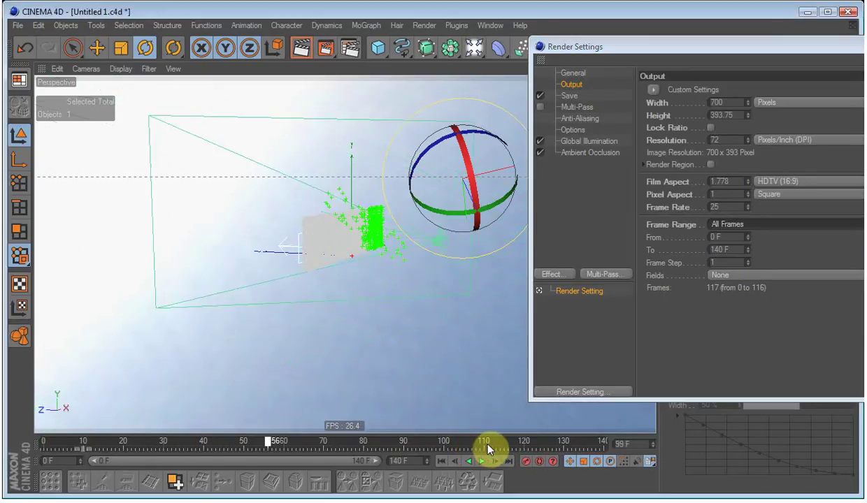
click(441, 461)
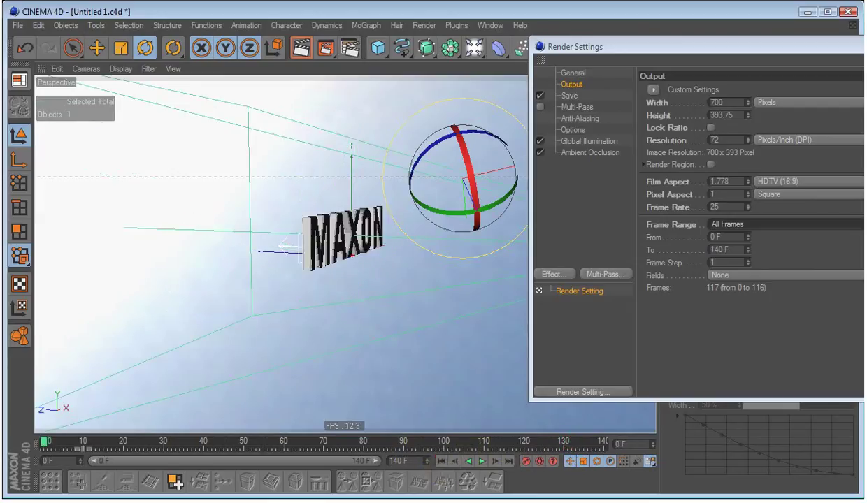
click(864, 47)
click(769, 99)
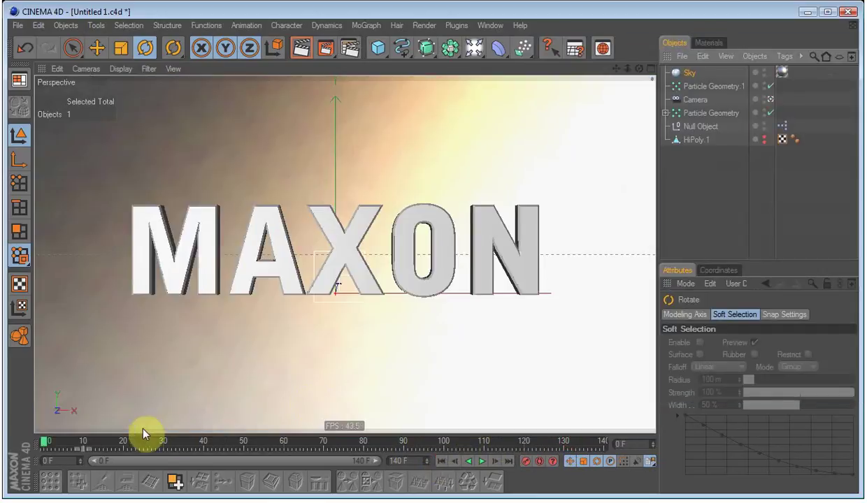
drag(49, 444, 175, 444)
click(482, 461)
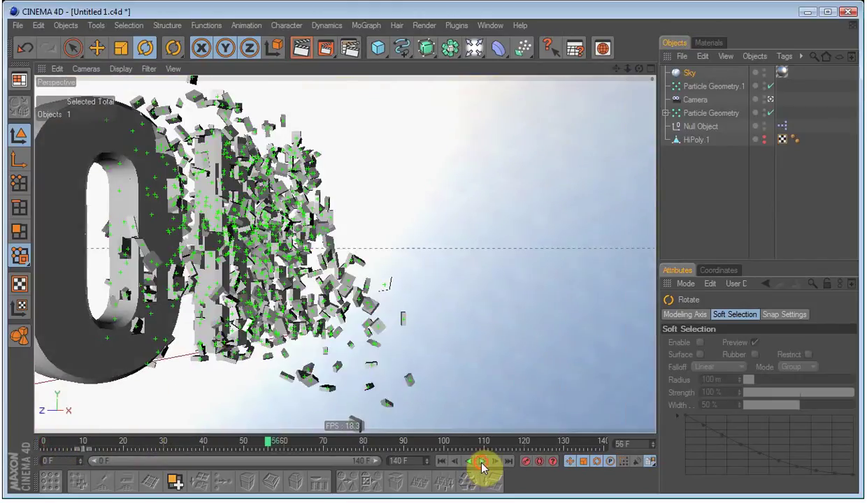
Step: Create a new material and set its color to pure white
click(710, 43)
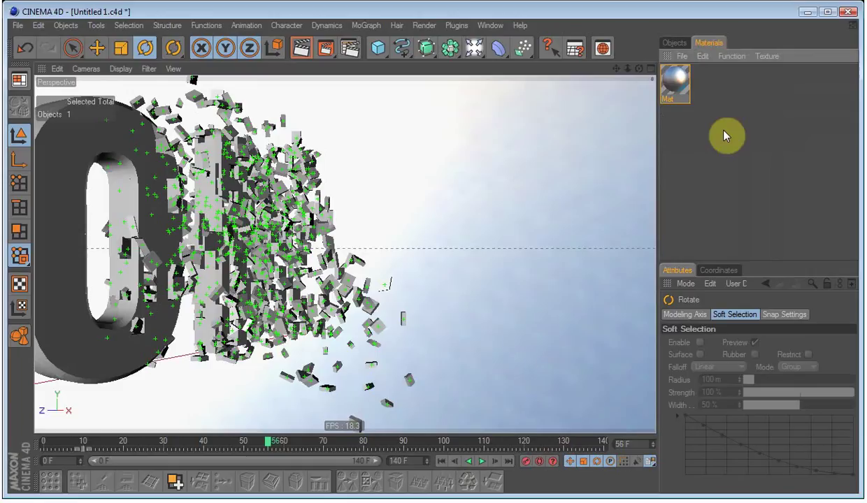
double_click(724, 132)
double_click(674, 82)
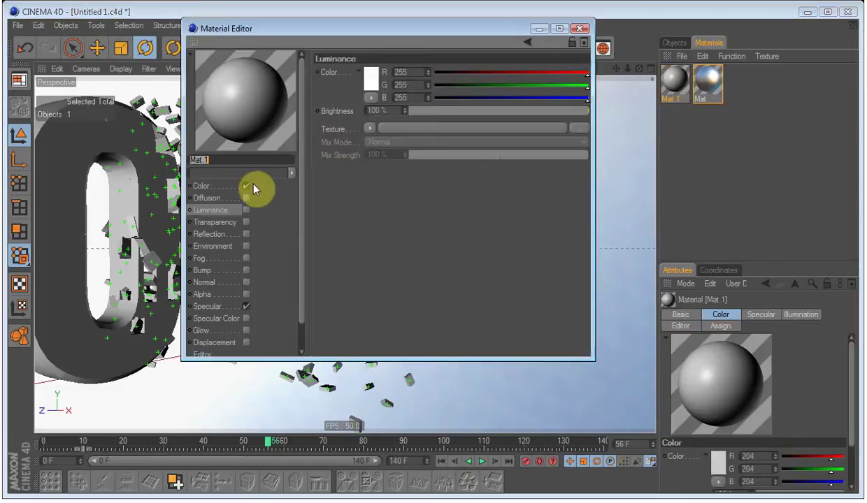
click(254, 186)
click(374, 80)
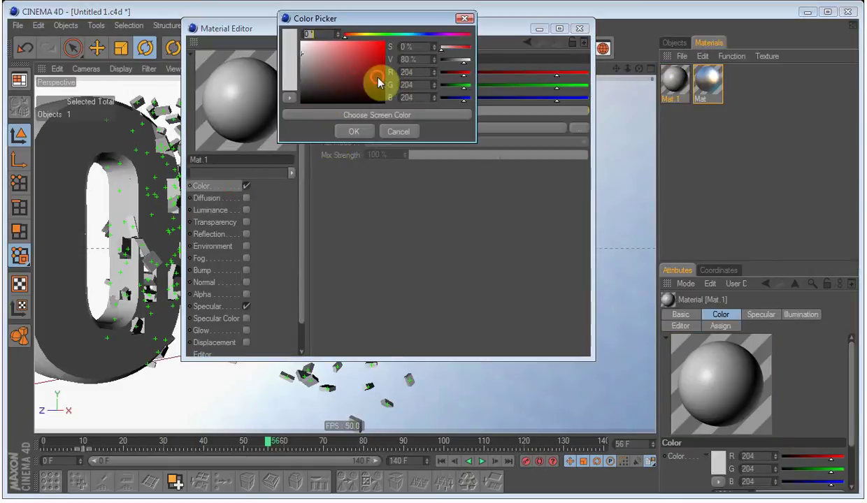
click(356, 132)
Step: Set the new material's specular width to 100 % and height to 6 %, and close its editor
click(200, 319)
click(222, 306)
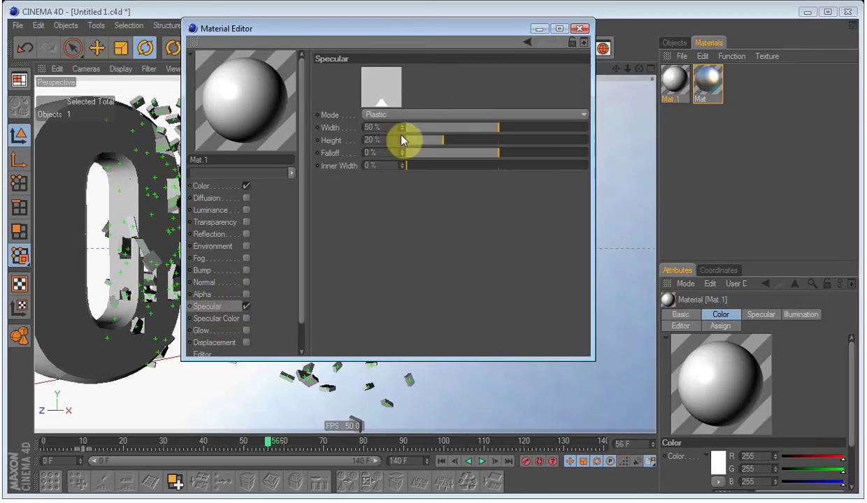
drag(402, 128, 402, 93)
drag(402, 142, 402, 153)
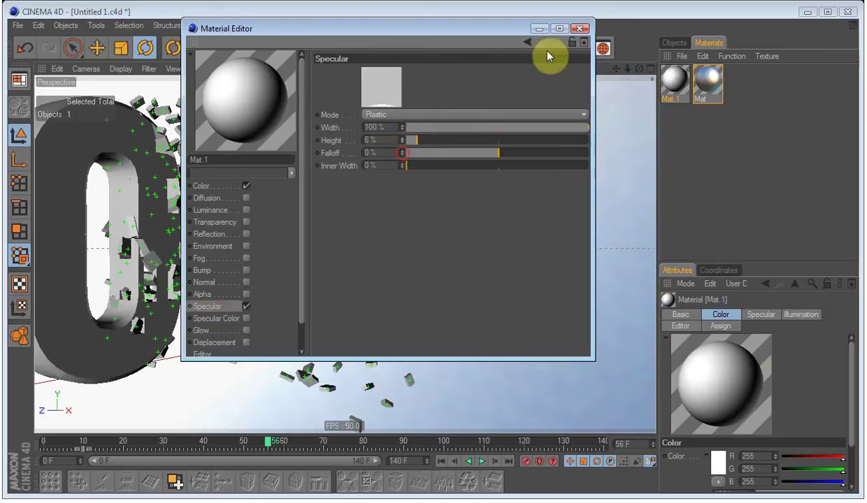
click(579, 28)
Step: Apply the white material to both Particle Geometry objects and render the camera view
drag(674, 82, 783, 87)
click(749, 209)
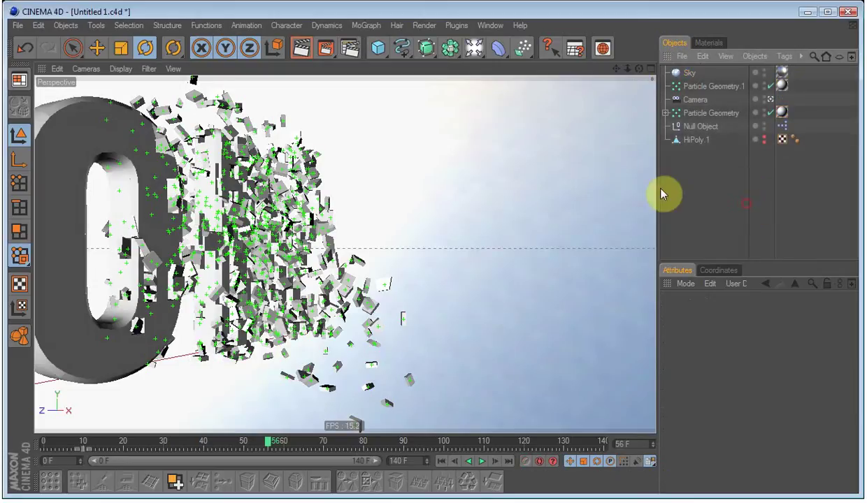
click(303, 50)
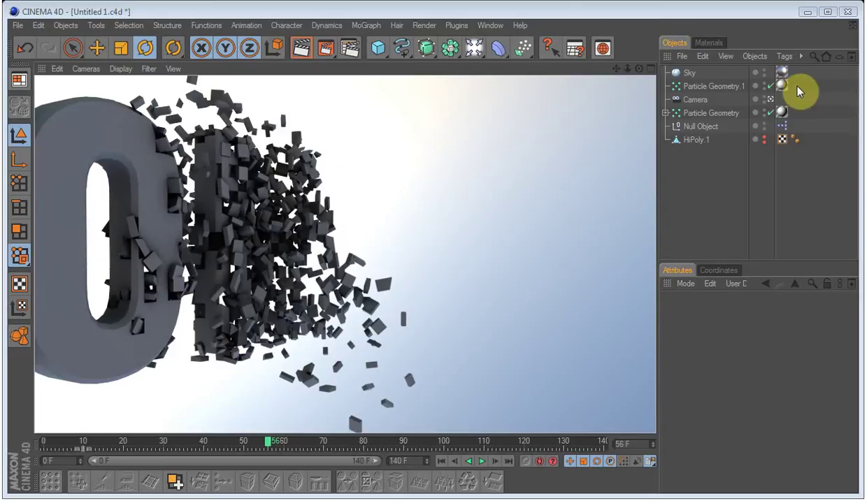
Step: Leave the camera view and examine the disintegrating text and its Particle Geometry hierarchy from outside
click(771, 99)
alt+drag(503, 278, 377, 292)
click(333, 305)
alt+drag(443, 368, 350, 265)
alt+drag(321, 231, 337, 250)
click(741, 178)
click(668, 114)
click(687, 128)
alt+drag(559, 210, 533, 224)
alt+drag(493, 246, 467, 221)
Step: Add a target light to the scene, adjust its shadow option and change its type to Area
key(e)
drag(472, 50, 597, 85)
alt+drag(519, 184, 267, 277)
click(689, 74)
click(727, 418)
click(742, 430)
click(733, 408)
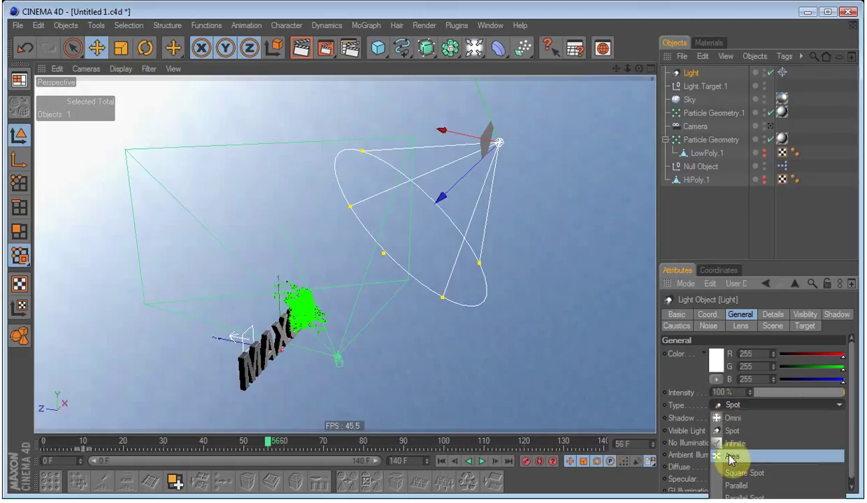
click(732, 458)
Step: Reposition the area light relative to the MAXON text
alt+drag(532, 236, 542, 157)
drag(599, 160, 676, 163)
drag(505, 160, 565, 342)
alt+drag(499, 250, 556, 257)
drag(510, 177, 527, 225)
alt+drag(459, 283, 454, 256)
click(703, 209)
Step: Delete LowPoly.1 and make HiPoly.1 the child of Particle Geometry in its place
alt+drag(379, 291, 392, 278)
alt+drag(478, 294, 426, 180)
click(705, 153)
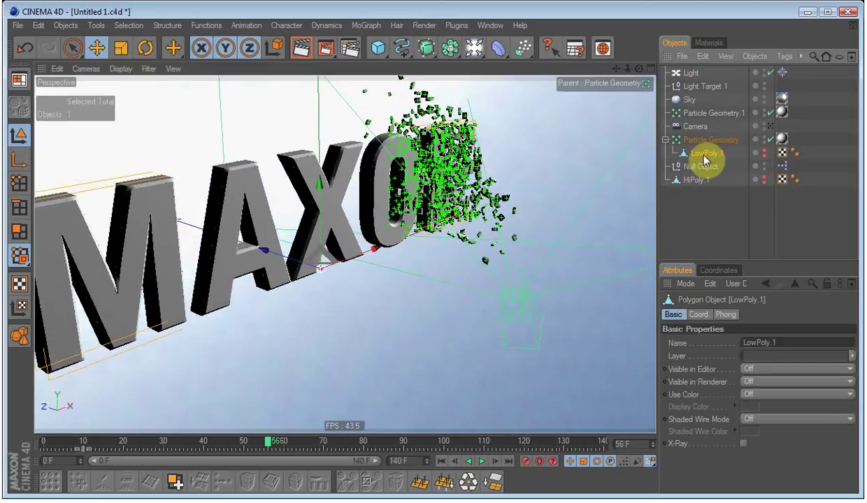
key(Delete)
drag(697, 167, 711, 144)
click(667, 140)
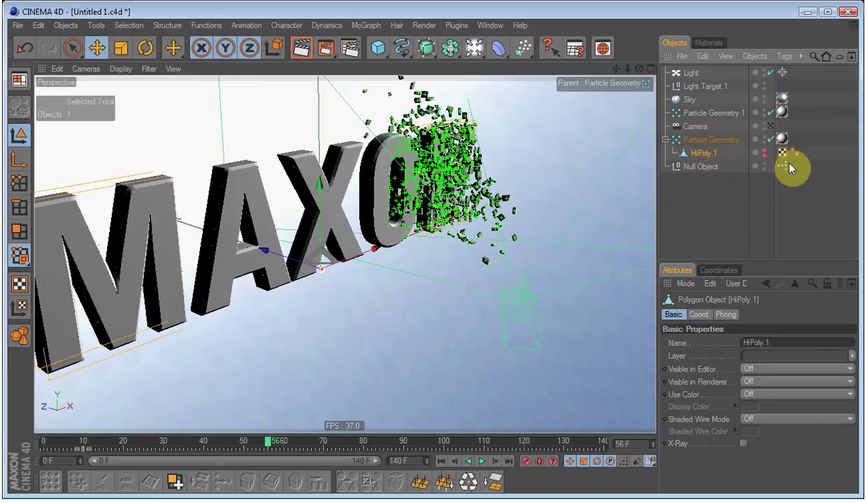
Step: Assign HiPoly.1 as the object of the PShape node in the Null Object's XPresso setup, and close the editor
double_click(782, 166)
scroll(469, 333, up, 5)
click(407, 255)
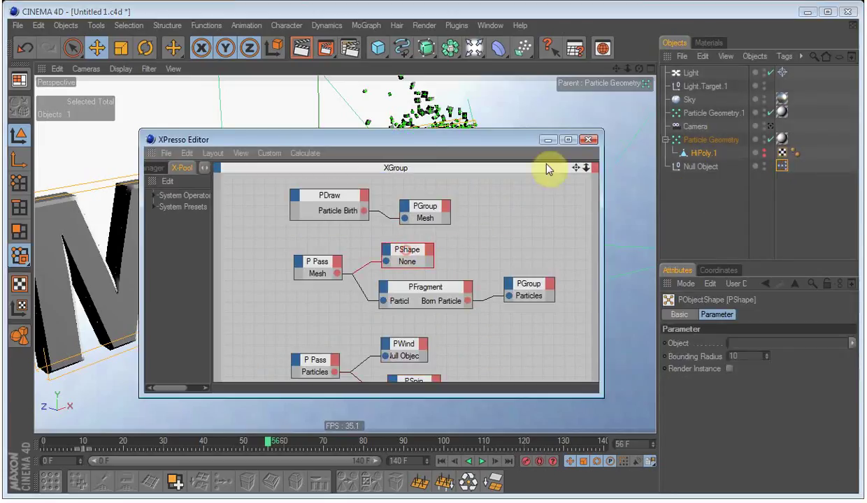
drag(697, 150, 727, 337)
click(588, 139)
click(687, 222)
Step: Play the animation from the start to frame 50 and examine the fragments of the high-poly text up close
click(442, 461)
alt+drag(327, 239, 444, 342)
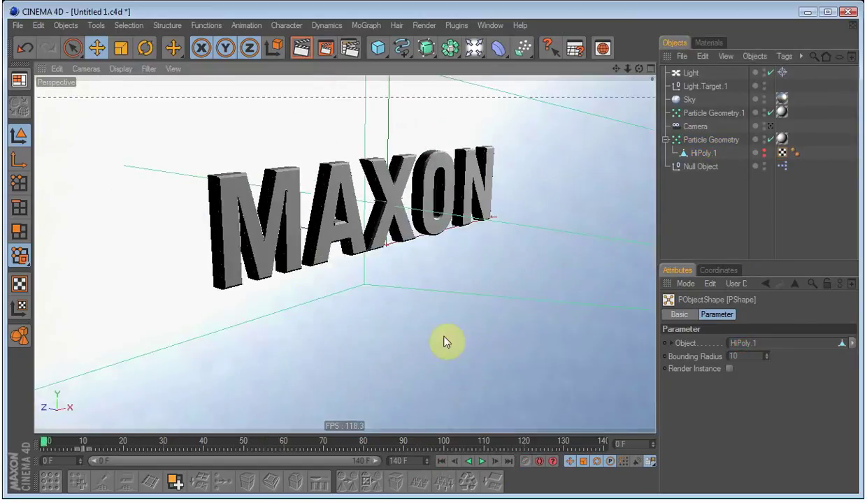
click(484, 462)
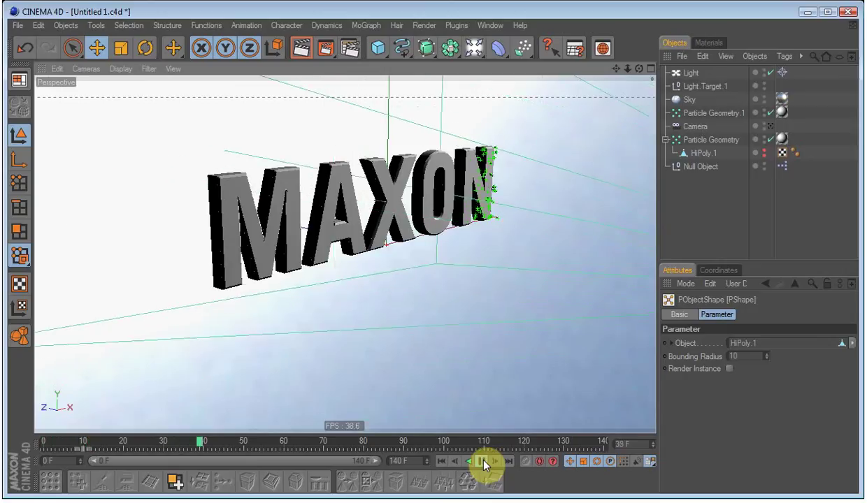
click(484, 462)
alt+right_drag(409, 349, 424, 350)
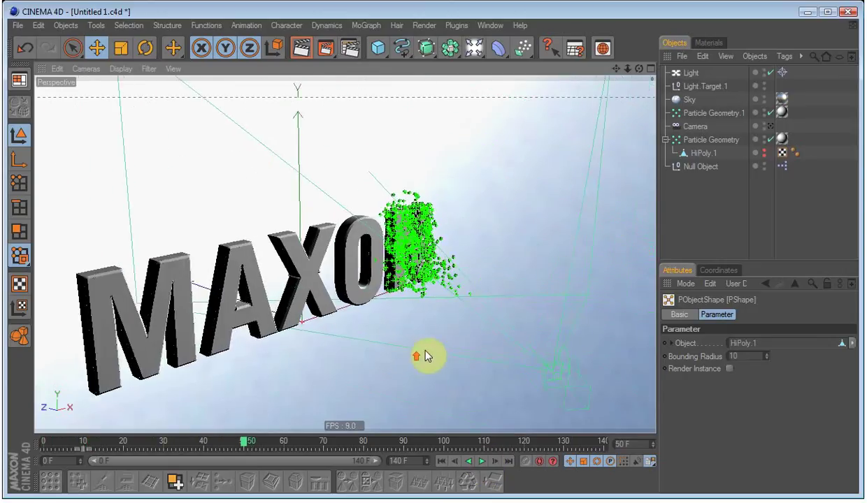
alt+middle_drag(424, 351, 354, 312)
alt+right_drag(353, 312, 458, 253)
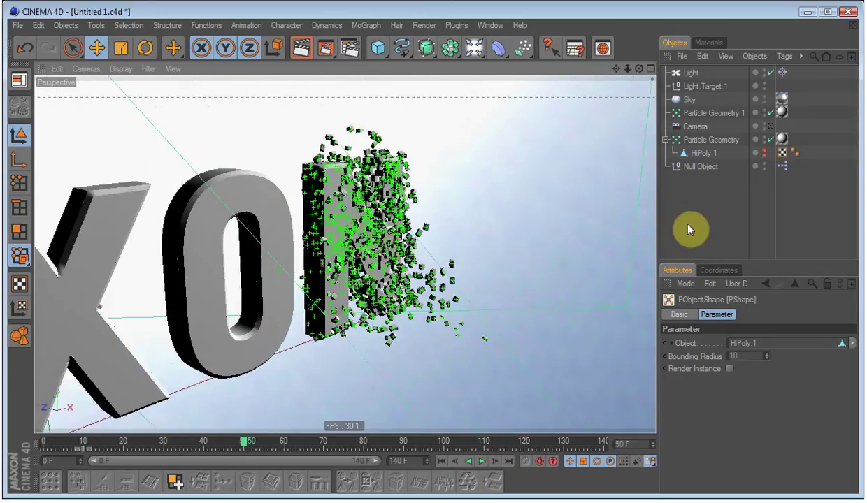
alt+right_drag(567, 243, 385, 359)
alt+drag(384, 362, 732, 201)
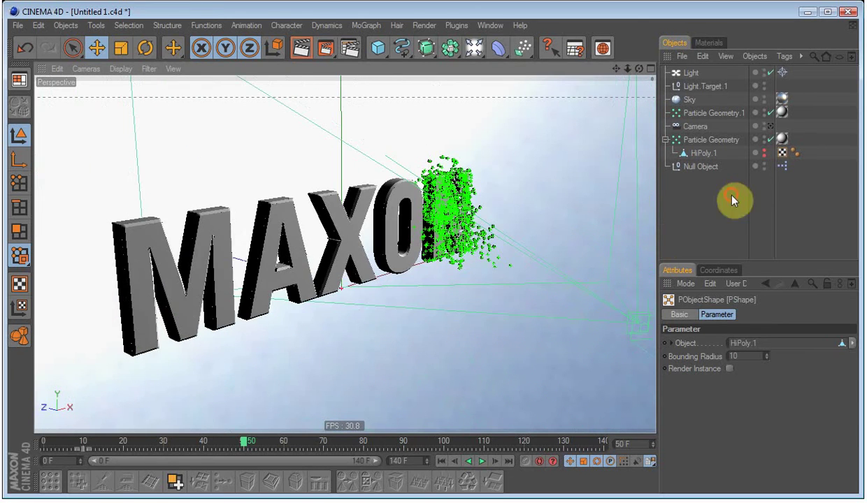
Step: Look through the scene's Camera, play the animation to frame 58, and render that frame in the viewport
click(769, 126)
click(484, 461)
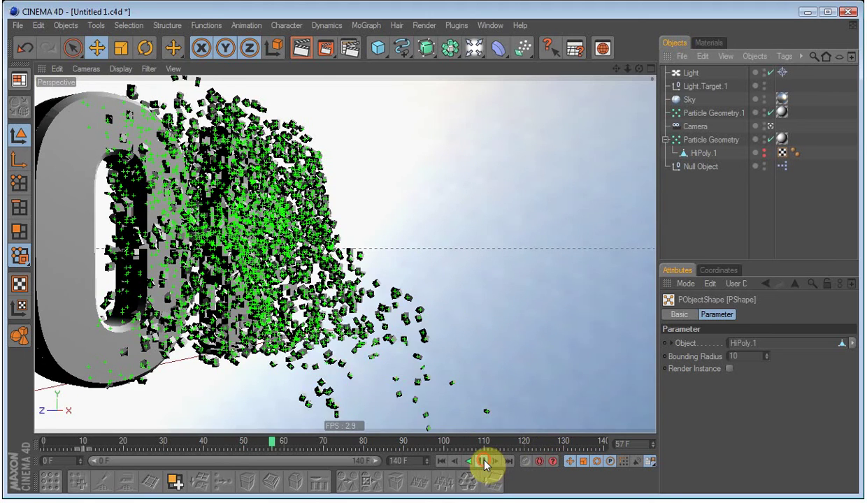
click(486, 463)
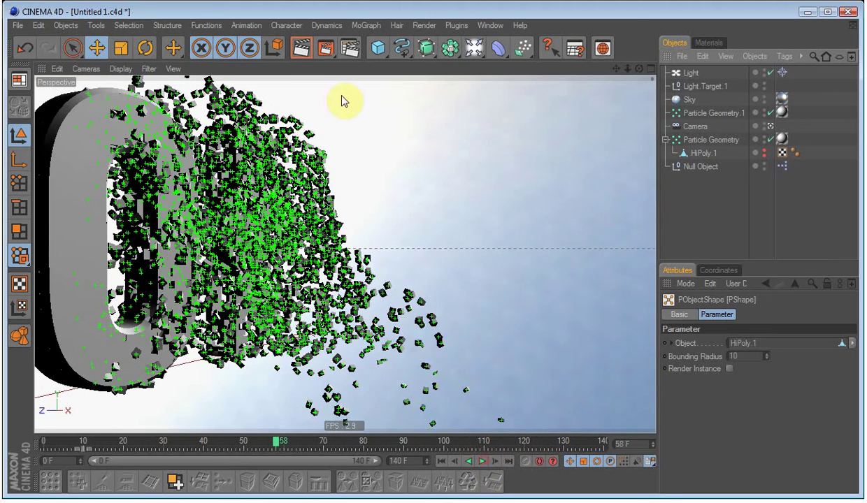
key(ctrl+r)
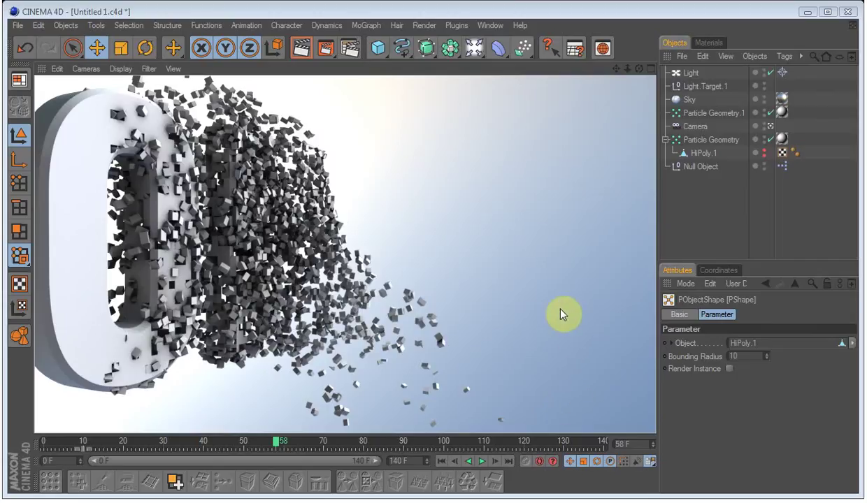
Step: Check the render settings and render the animation to the Picture Viewer
click(349, 47)
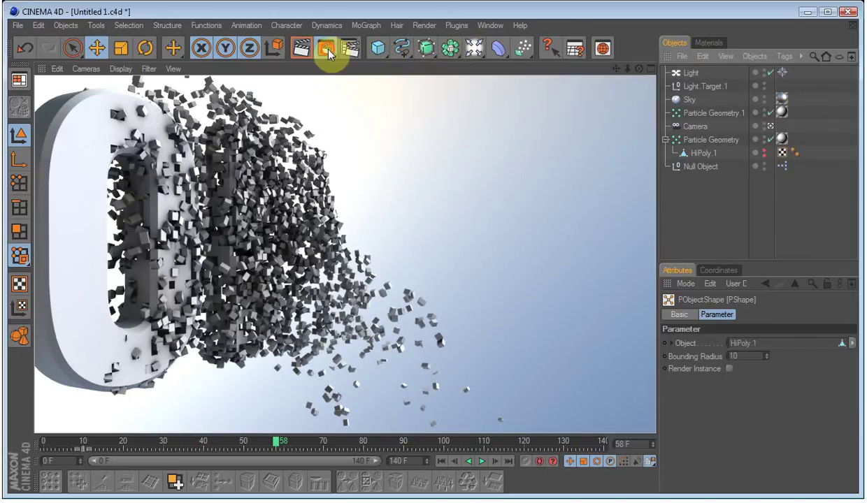
click(329, 50)
drag(557, 2, 437, 14)
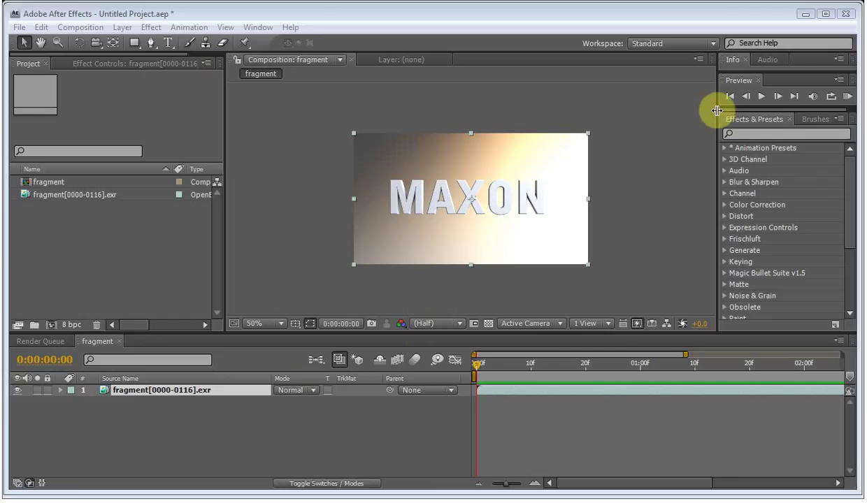
Step: Switch to After Effects, time-reverse the fragment[0000-0116].exr layer in the fragment composition, and preview the playback
click(761, 97)
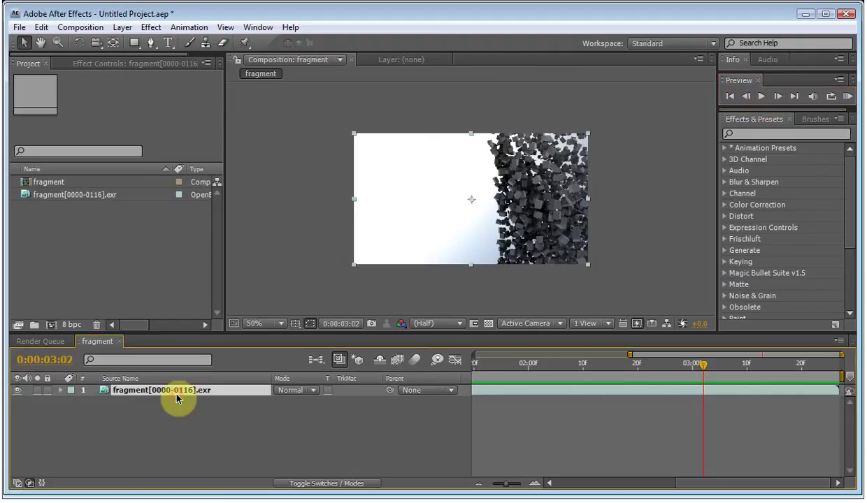
click(120, 30)
mouse_move(152, 186)
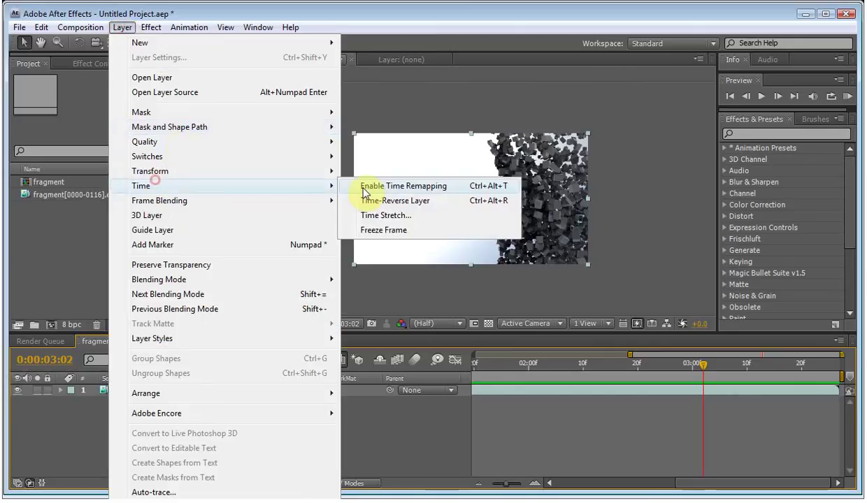
click(395, 201)
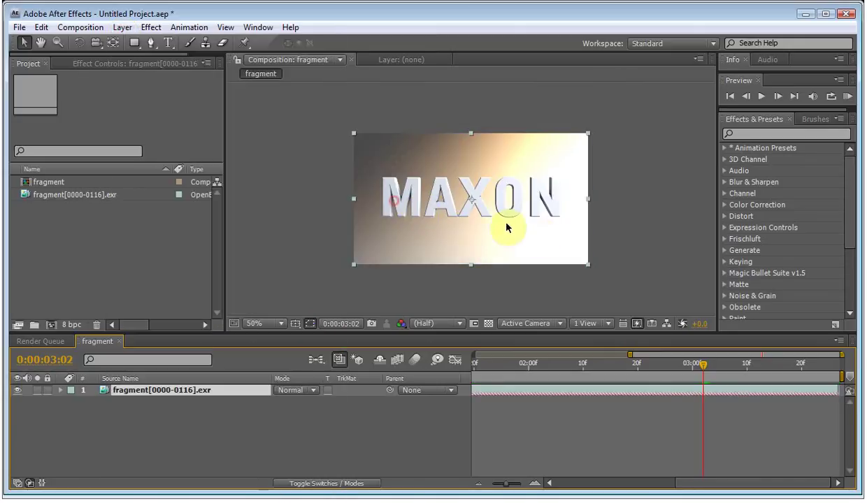
click(762, 96)
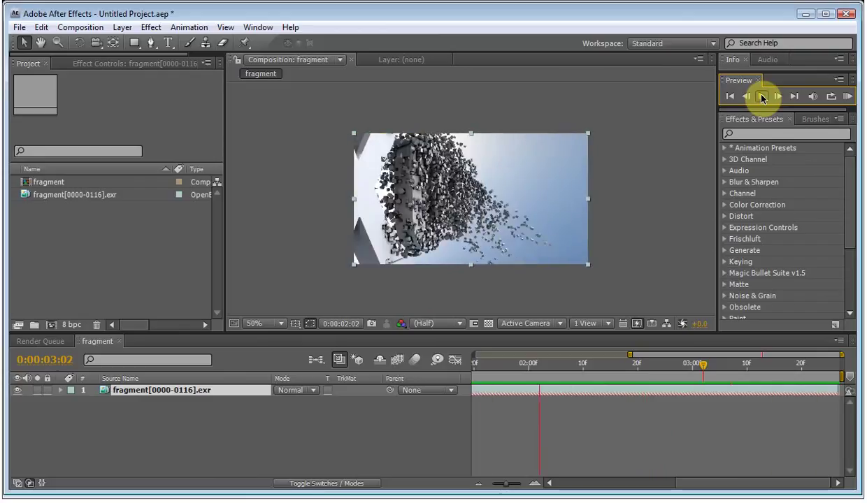
click(762, 97)
Step: Set the fragment composition's frame rate to 25 frames per second
click(51, 224)
right_click(47, 187)
click(78, 187)
drag(522, 182, 521, 187)
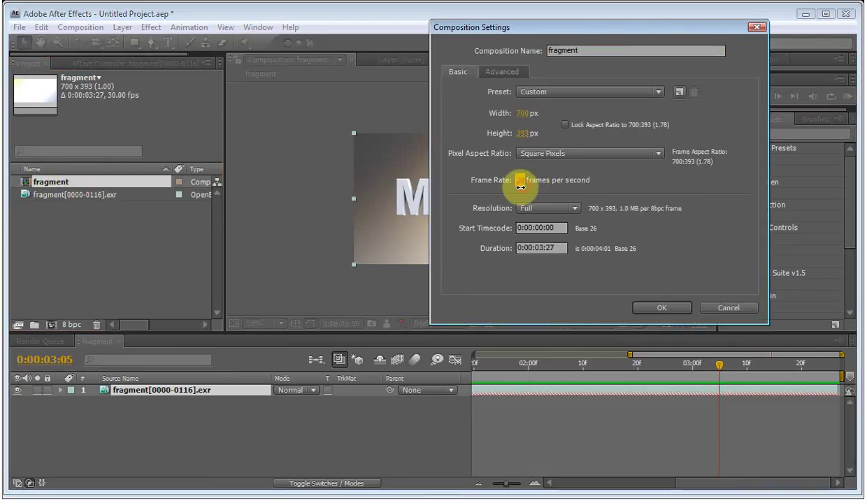
click(659, 309)
Step: Show the full duration of the fragment composition in the timeline and preview it from the start
drag(631, 355, 478, 355)
click(731, 97)
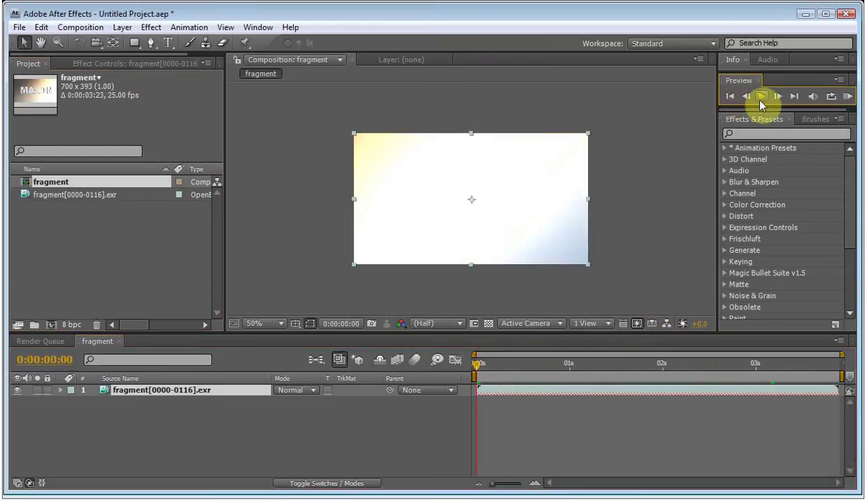
click(761, 98)
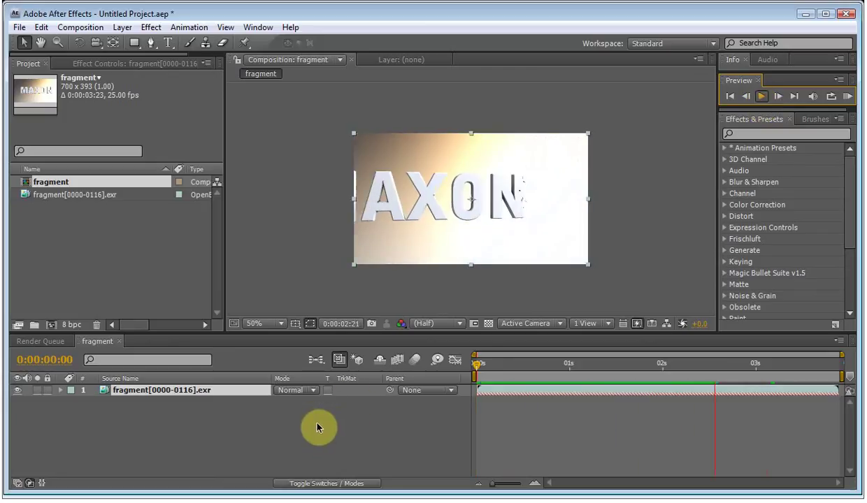
click(762, 98)
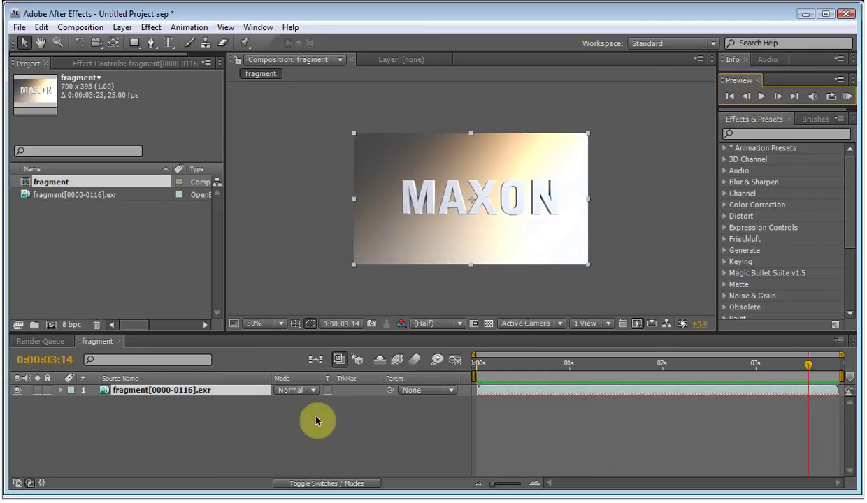